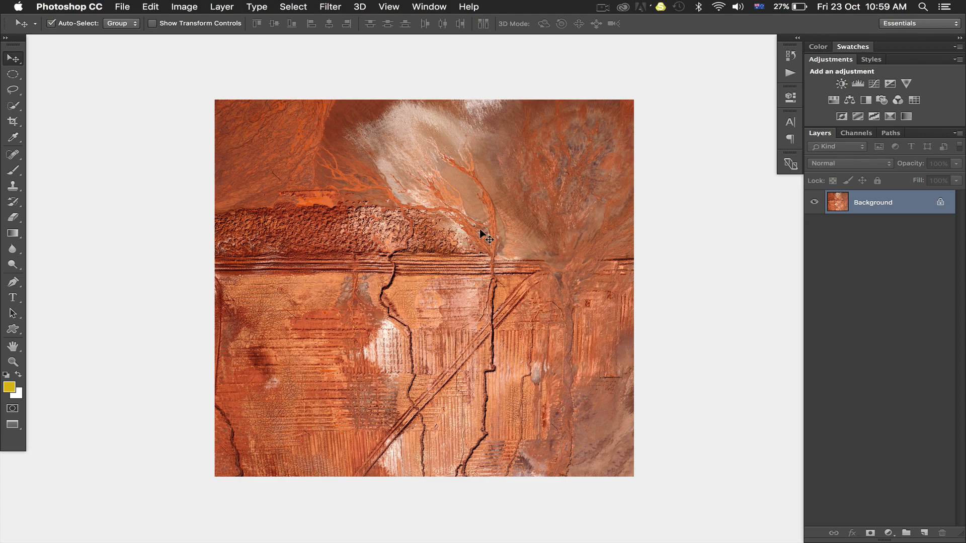
# Step: Bring Aerial edit 1.tif forward, show all its layers except freaky lab, and display it in full-screen mode
pyautogui.press('f')
pyautogui.press('f')
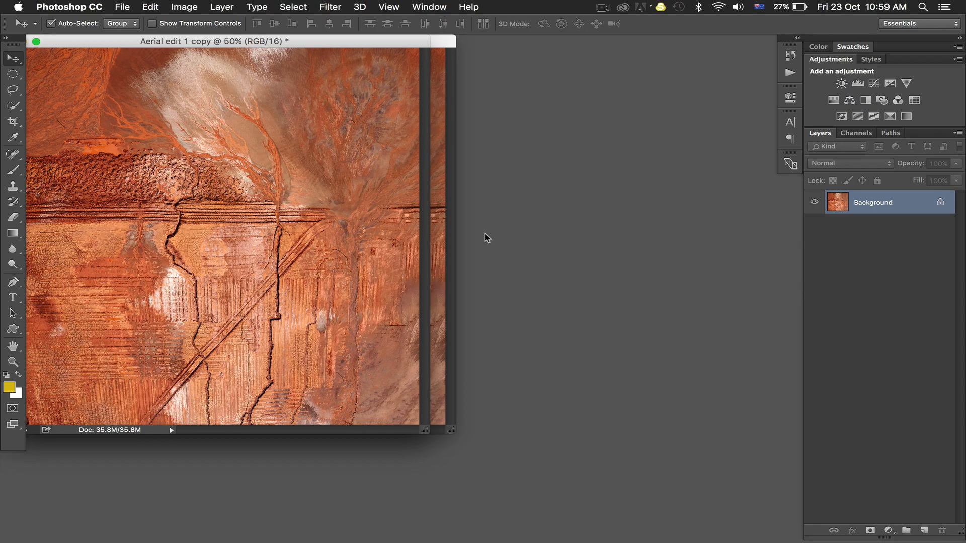
pyautogui.click(436, 204)
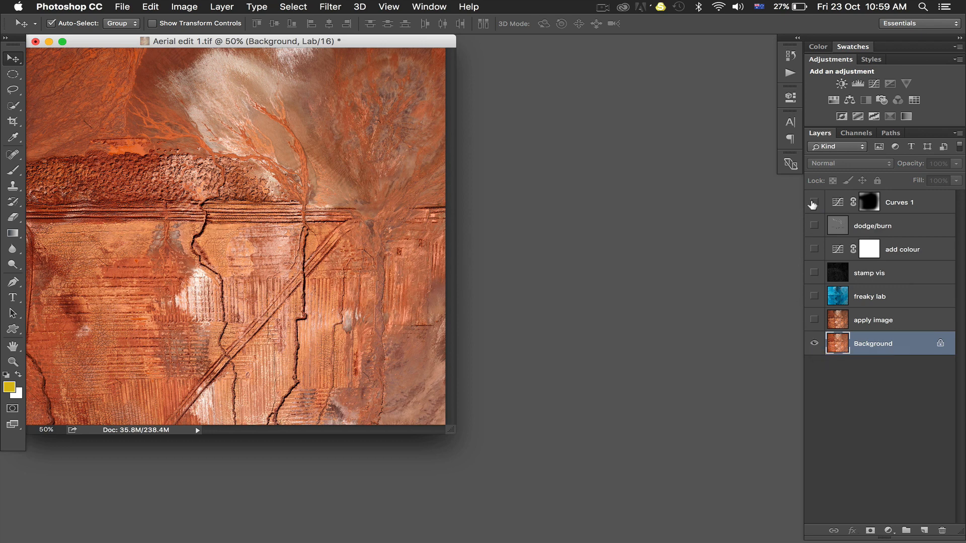
pyautogui.moveTo(810, 206); pyautogui.dragTo(804, 318)
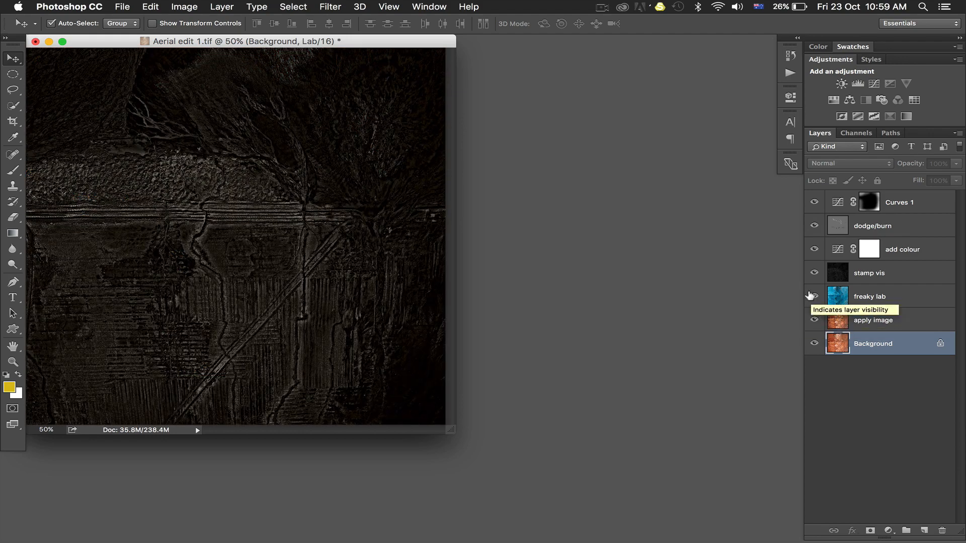
pyautogui.click(812, 296)
pyautogui.press('f')
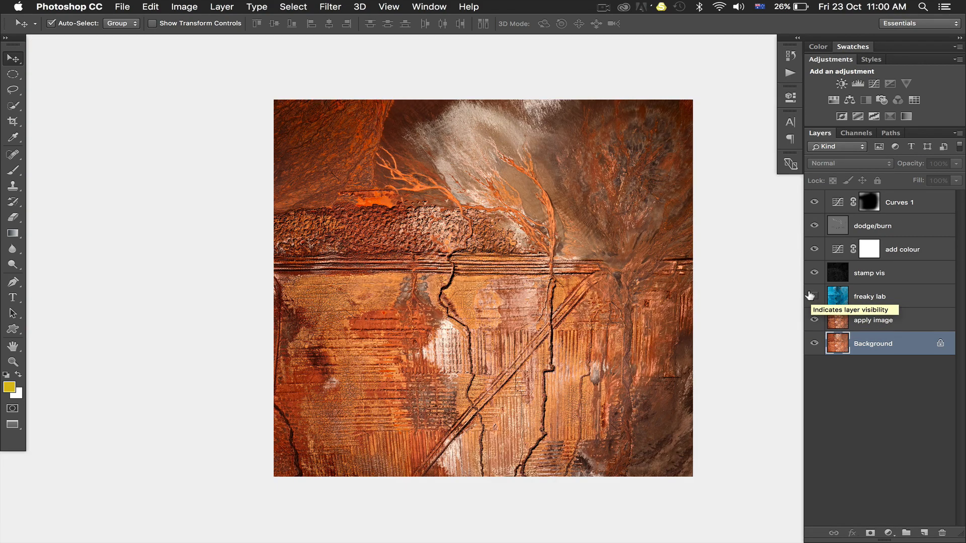
# Step: Compare the image before and after editing by repeatedly hiding and showing every layer above Background, ending with only Background visible
pyautogui.keyDown('alt'); pyautogui.click(812, 344); pyautogui.keyUp('alt')
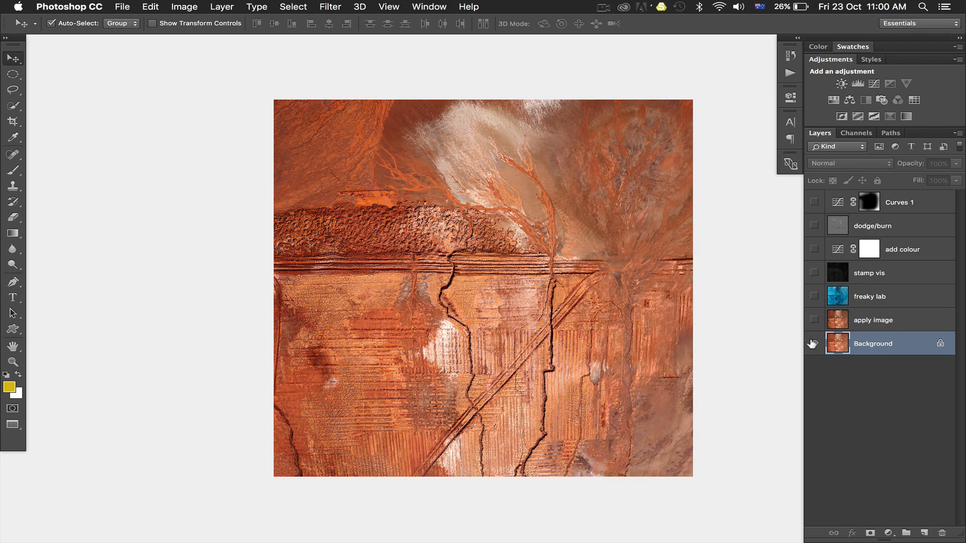
pyautogui.keyDown('alt'); pyautogui.click(812, 343); pyautogui.keyUp('alt')
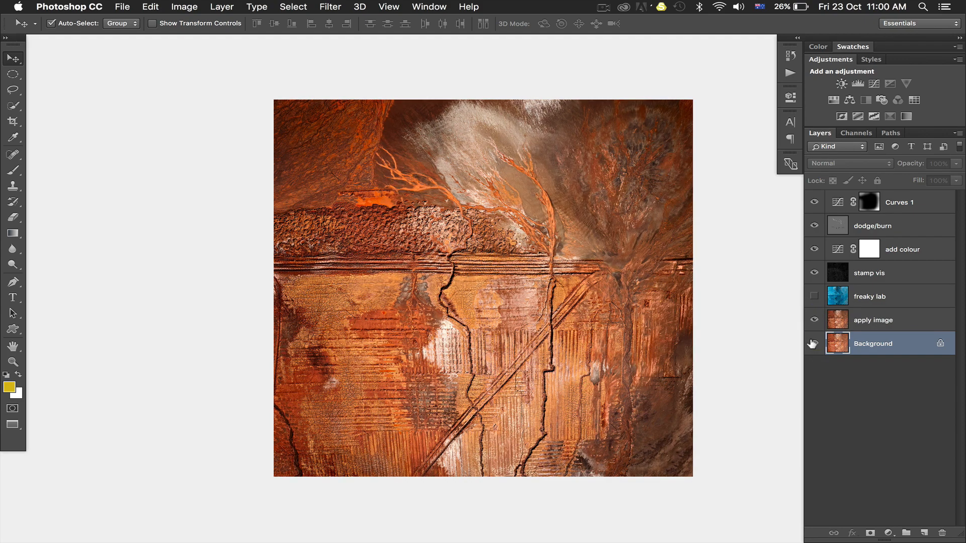
pyautogui.keyDown('alt'); pyautogui.click(813, 344); pyautogui.keyUp('alt')
pyautogui.keyDown('alt'); pyautogui.click(813, 343); pyautogui.keyUp('alt')
pyautogui.keyDown('alt'); pyautogui.click(813, 344); pyautogui.keyUp('alt')
pyautogui.keyDown('alt'); pyautogui.click(812, 343); pyautogui.keyUp('alt')
pyautogui.keyDown('alt'); pyautogui.click(812, 344); pyautogui.keyUp('alt')
pyautogui.keyDown('alt'); pyautogui.click(812, 344); pyautogui.keyUp('alt')
pyautogui.keyDown('alt'); pyautogui.click(812, 343); pyautogui.keyUp('alt')
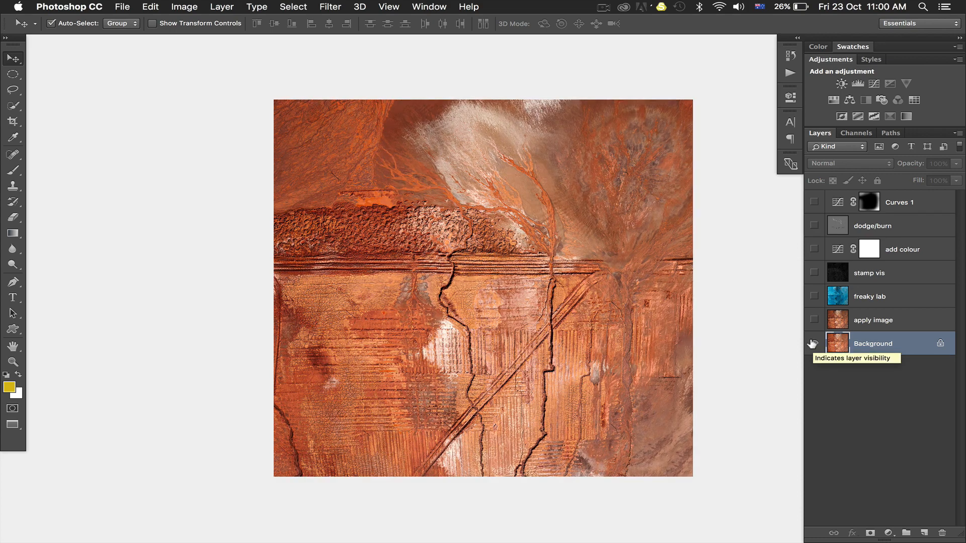
pyautogui.keyDown('alt'); pyautogui.click(812, 344); pyautogui.keyUp('alt')
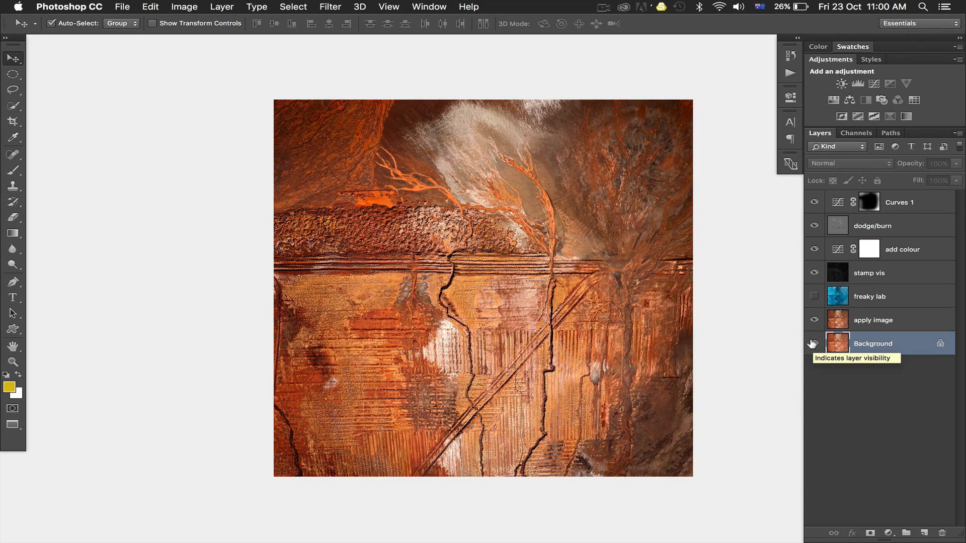
pyautogui.keyDown('alt'); pyautogui.click(812, 344); pyautogui.keyUp('alt')
pyautogui.keyDown('alt'); pyautogui.click(812, 343); pyautogui.keyUp('alt')
pyautogui.keyDown('alt'); pyautogui.click(813, 343); pyautogui.keyUp('alt')
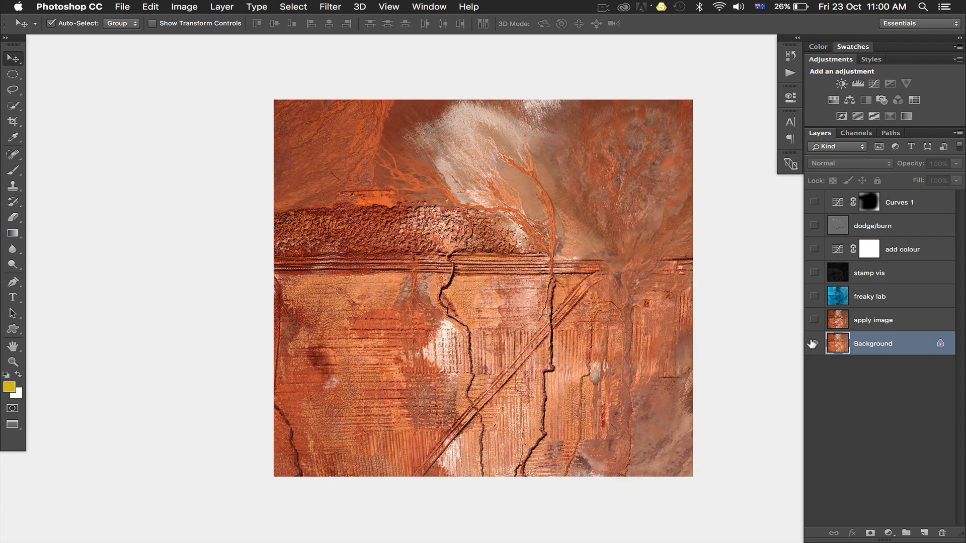
pyautogui.keyDown('alt'); pyautogui.click(812, 344); pyautogui.keyUp('alt')
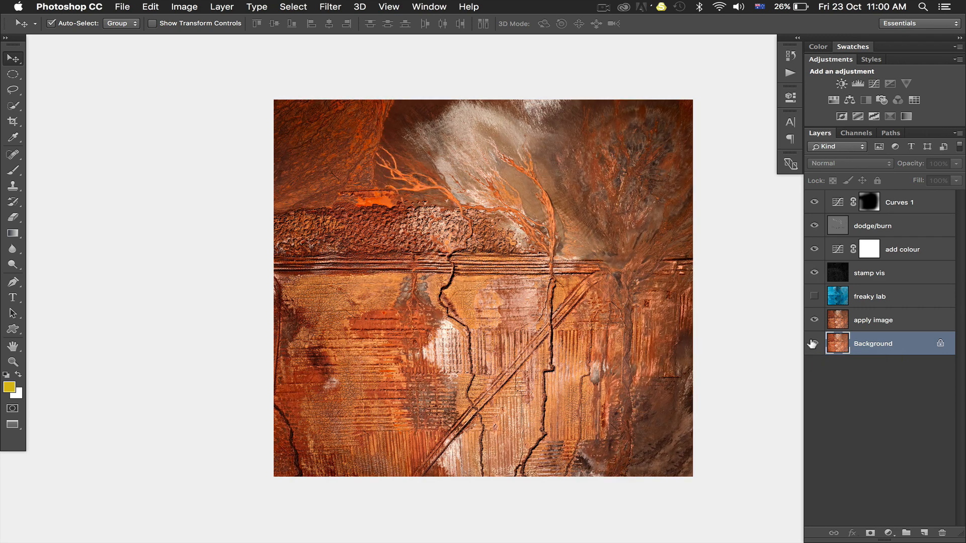
pyautogui.keyDown('alt'); pyautogui.click(812, 343); pyautogui.keyUp('alt')
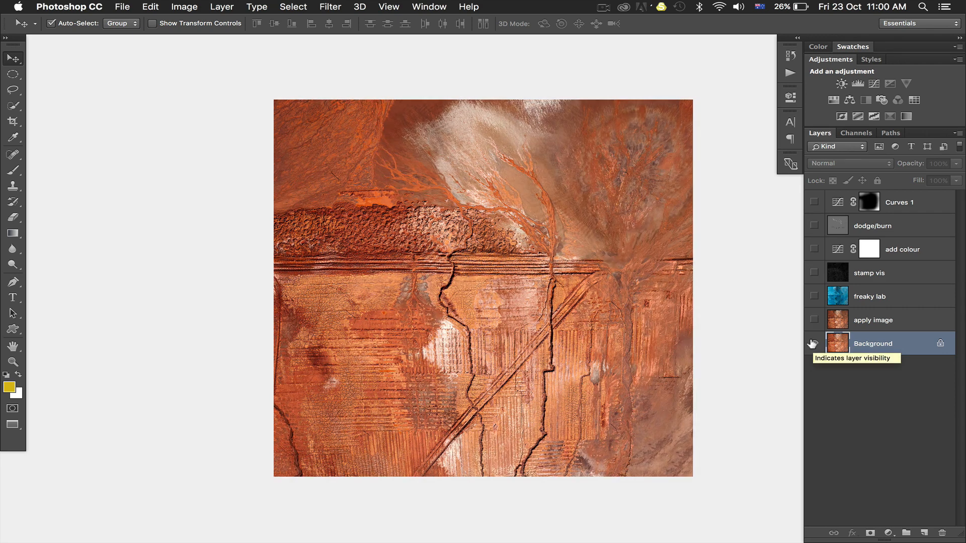
# Step: Move the Aerial edit 1.tif window aside and display Aerial edit 1 copy in full-screen mode with the menu bar
pyautogui.press('f')
pyautogui.press('f')
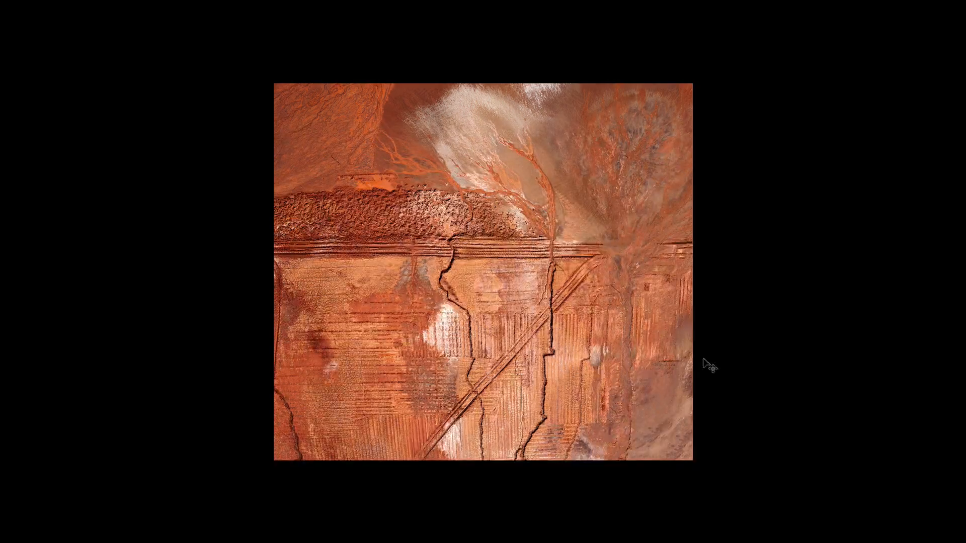
pyautogui.press('f')
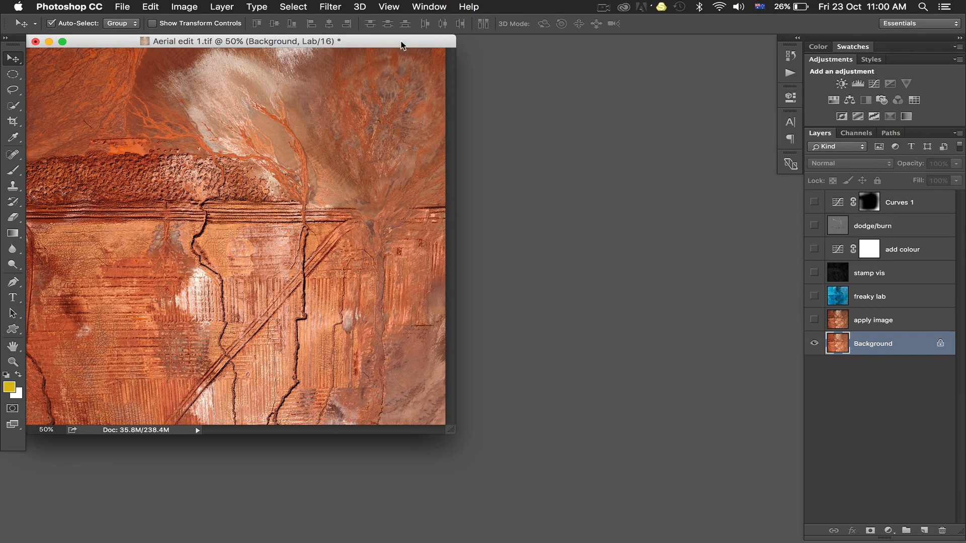
pyautogui.moveTo(401, 41); pyautogui.dragTo(615, 166)
pyautogui.click(382, 83)
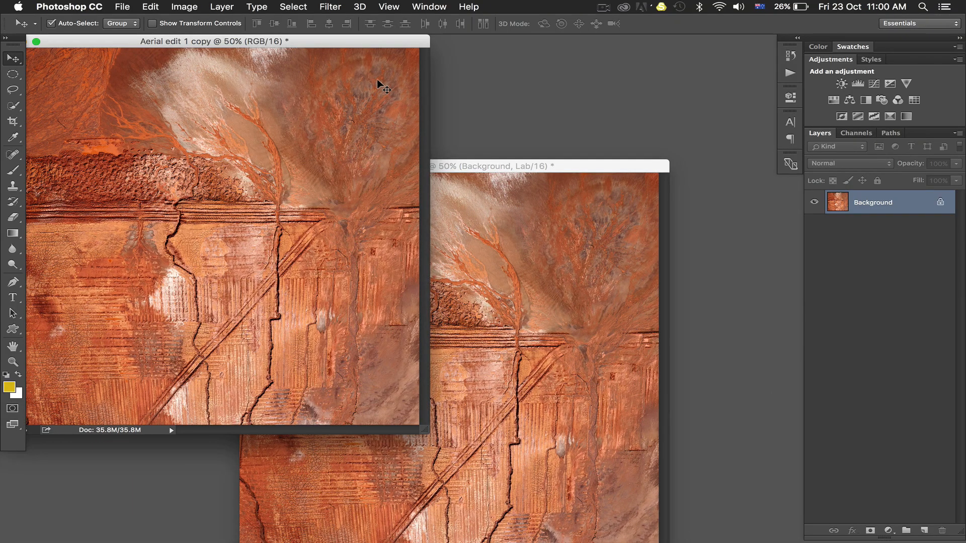
pyautogui.press('f')
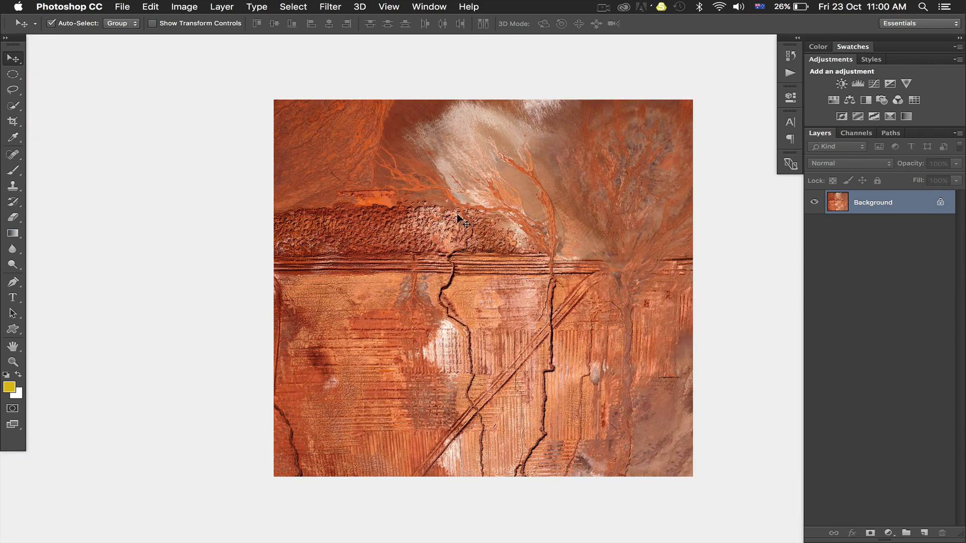
pyautogui.hscroll(2, 457, 217)
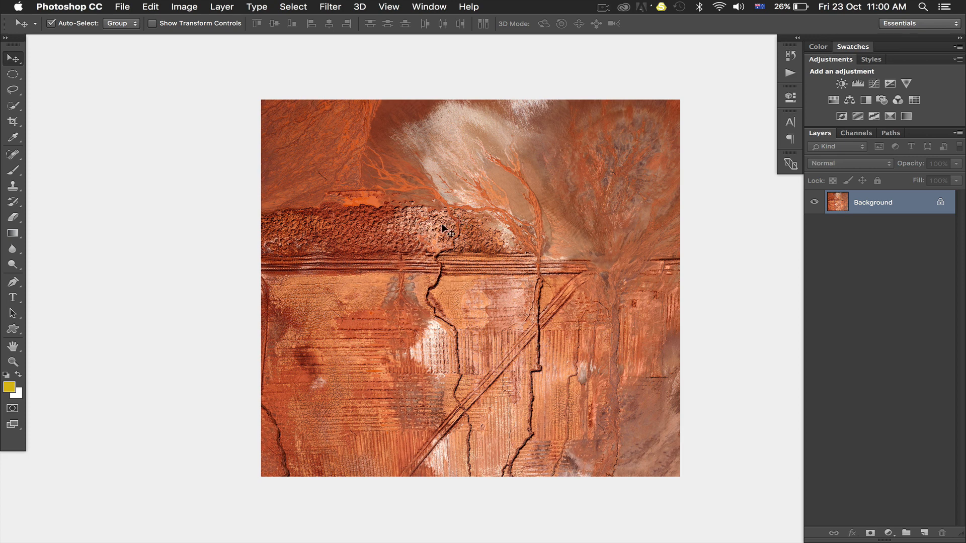
pyautogui.hscroll(3, 442, 224)
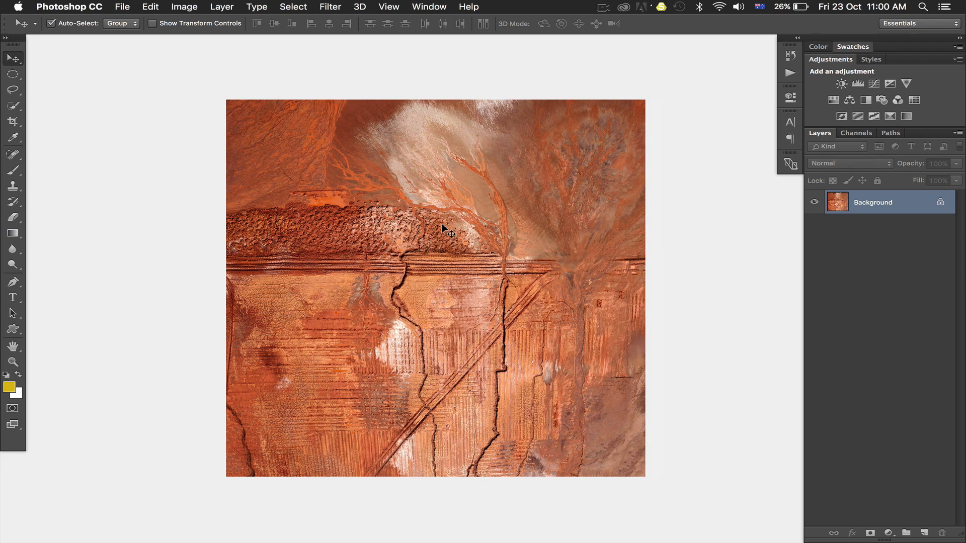
# Step: Duplicate the Background layer and set Apply Image on the duplicate to use the Red channel as its source
pyautogui.press('super+j')
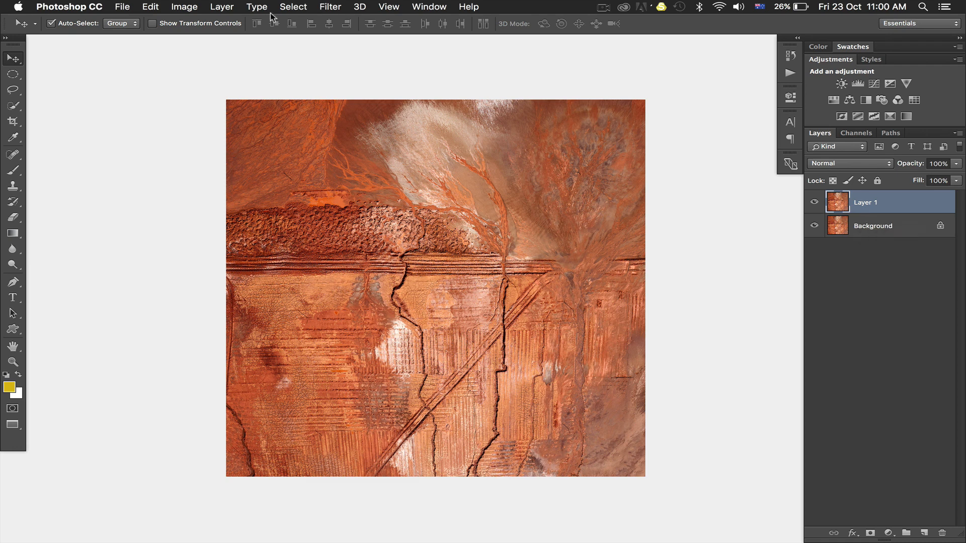
pyautogui.click(184, 7)
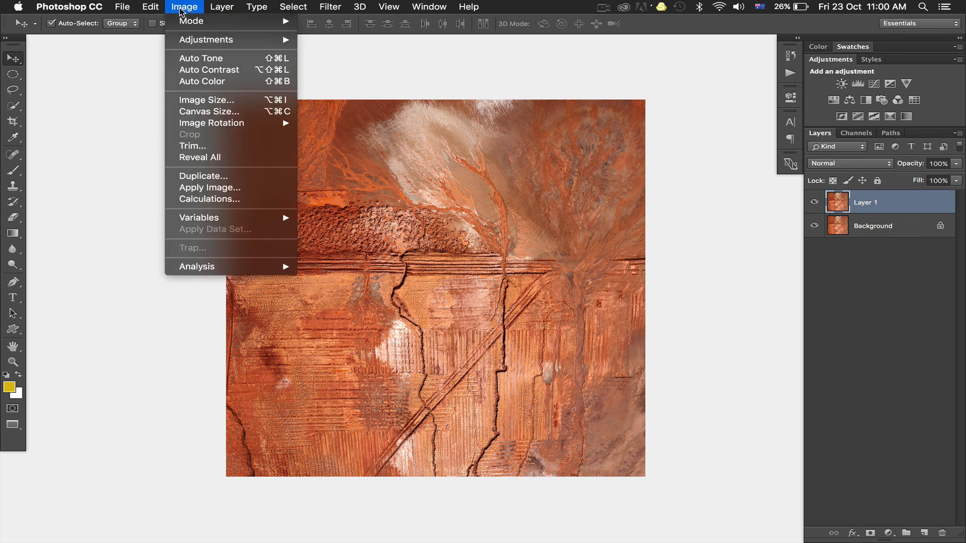
pyautogui.click(186, 191)
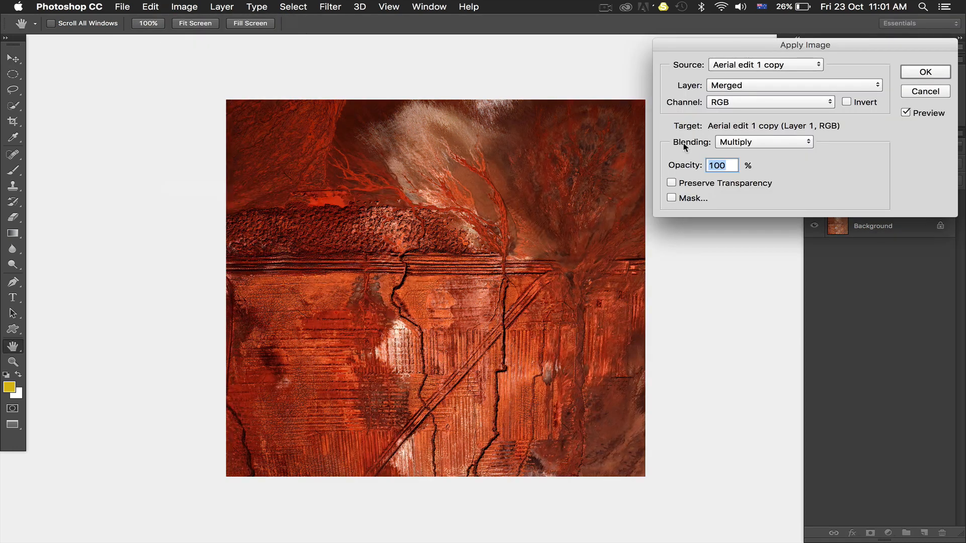
pyautogui.click(739, 103)
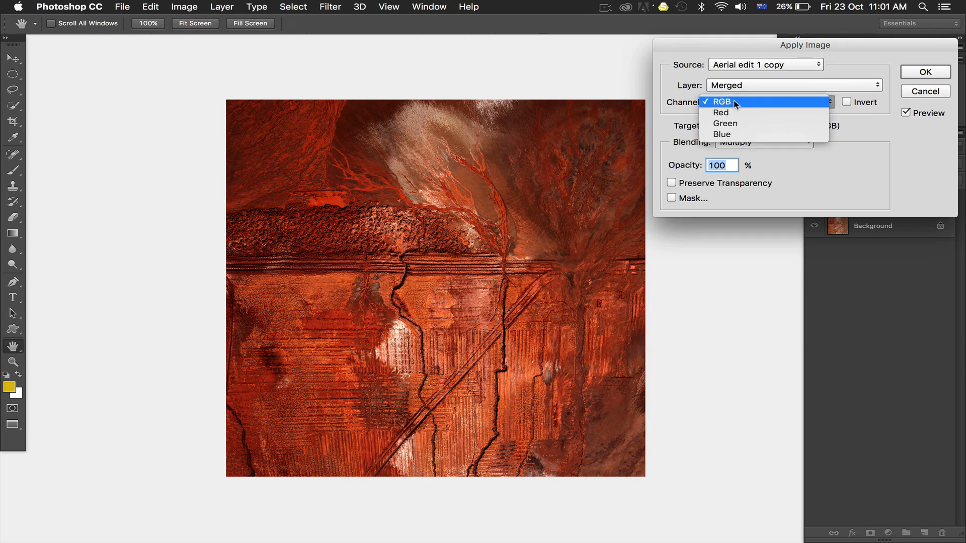
pyautogui.click(728, 110)
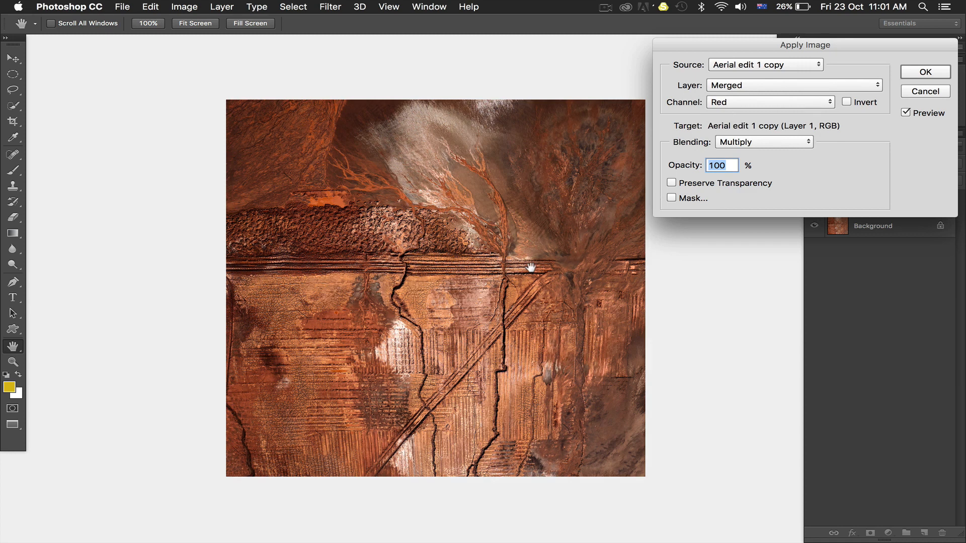
# Step: Enable the mask for Apply Image and check which mask channels Aerial edit 1.tif offers, keeping Lightness
pyautogui.click(672, 198)
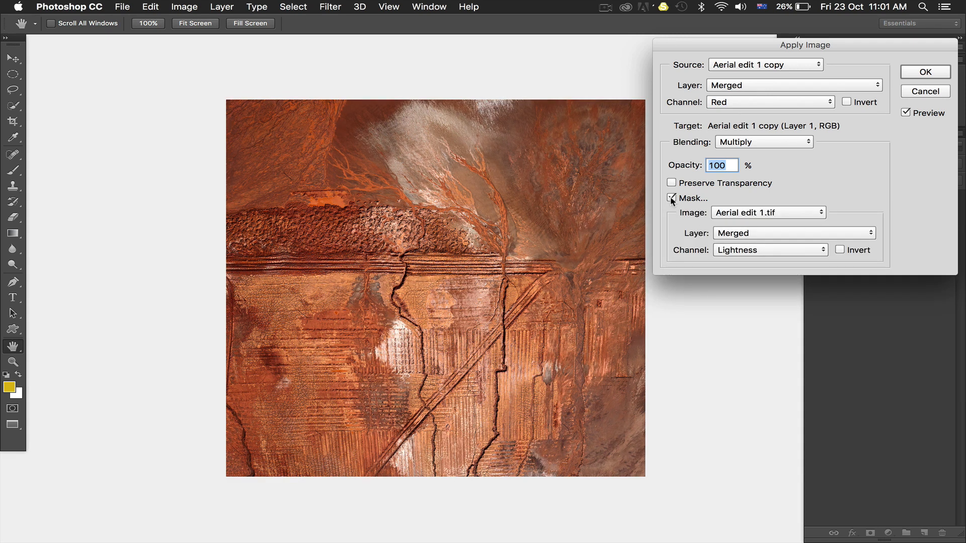
pyautogui.click(741, 250)
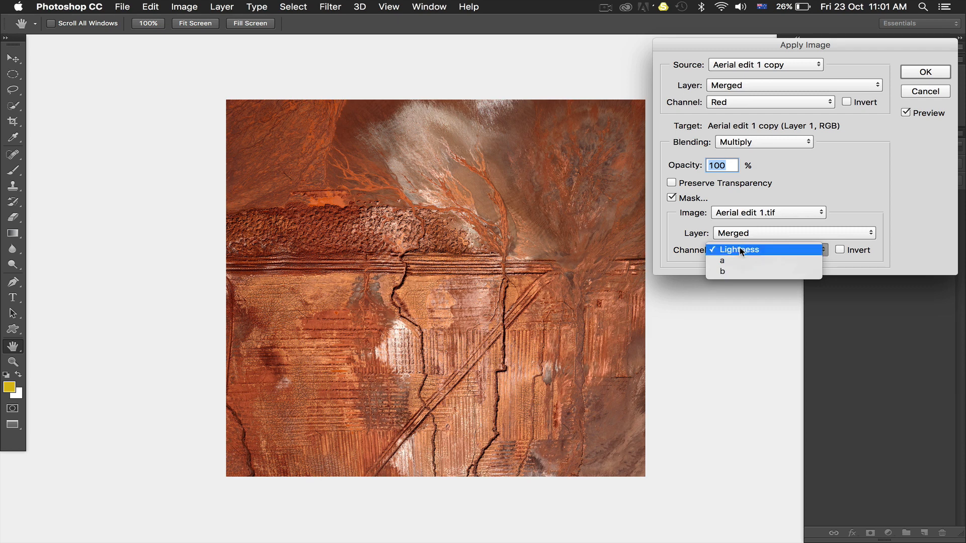
pyautogui.click(742, 250)
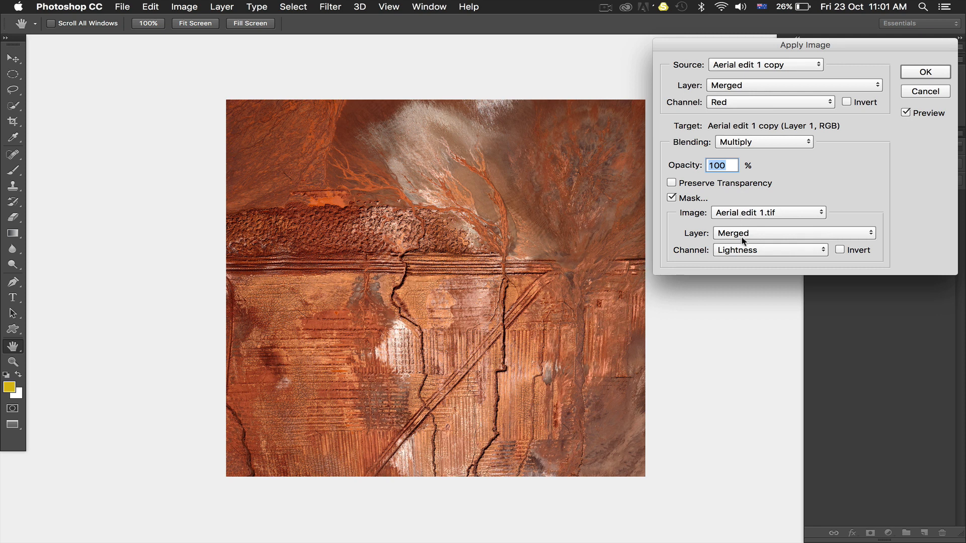
pyautogui.click(743, 251)
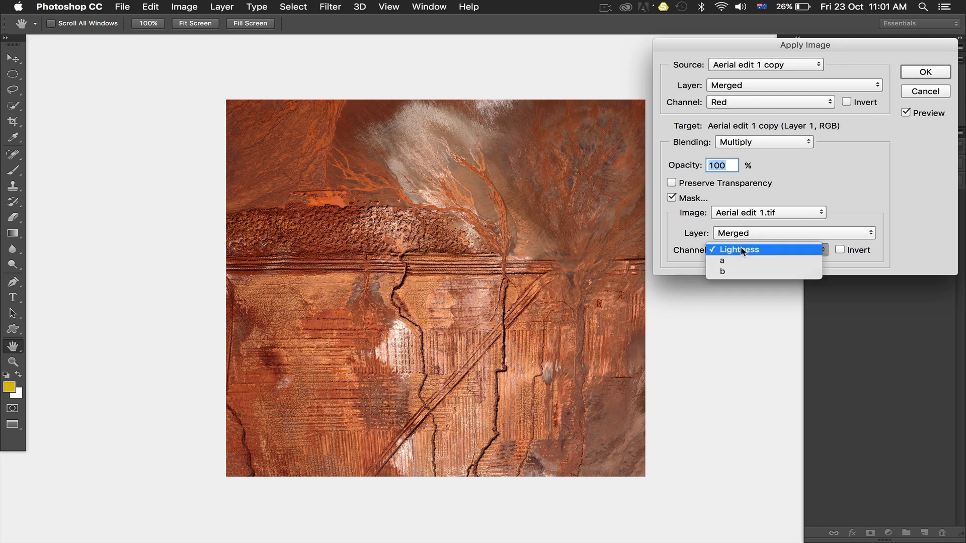
pyautogui.click(743, 251)
# Step: Set the mask's image to Aerial edit 1 copy and use its Red channel, inverted
pyautogui.click(738, 213)
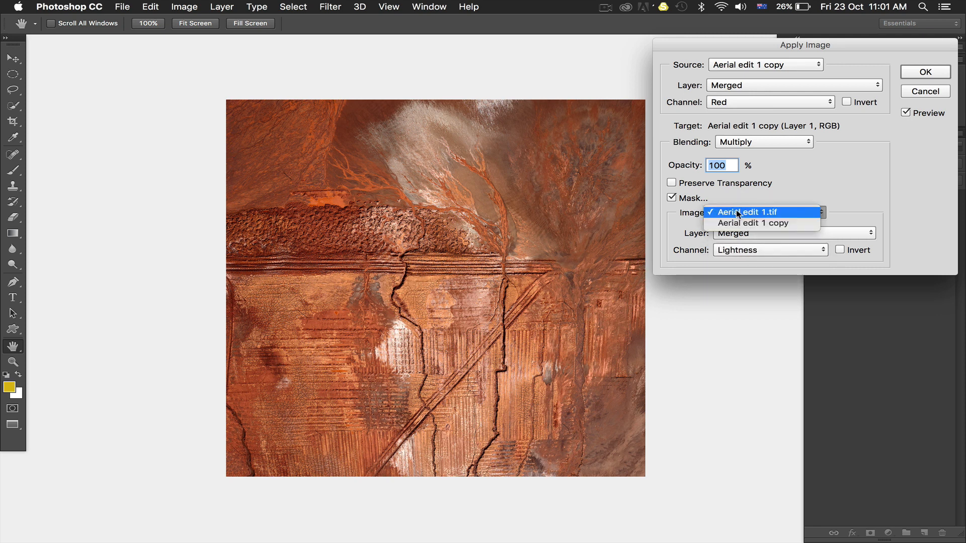
pyautogui.click(736, 223)
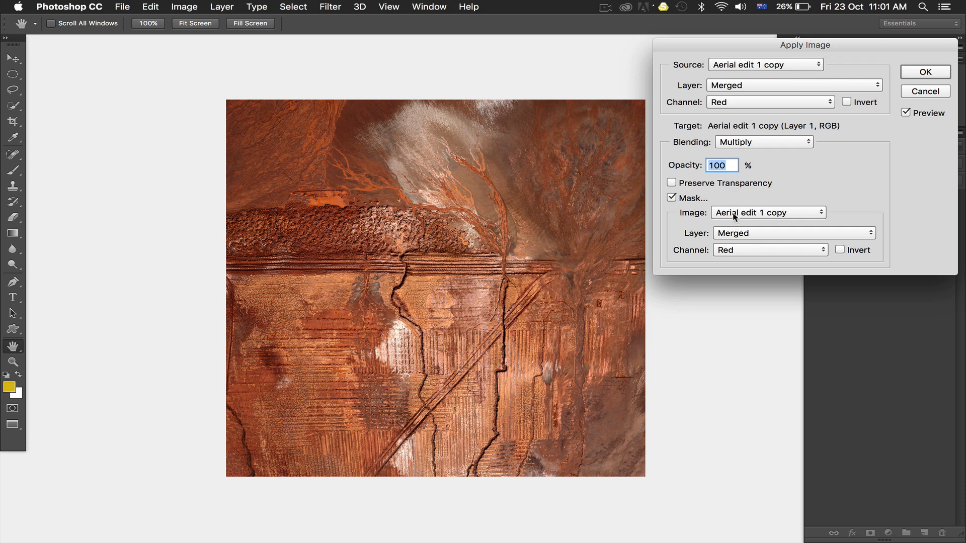
pyautogui.click(738, 213)
pyautogui.click(734, 201)
pyautogui.click(740, 212)
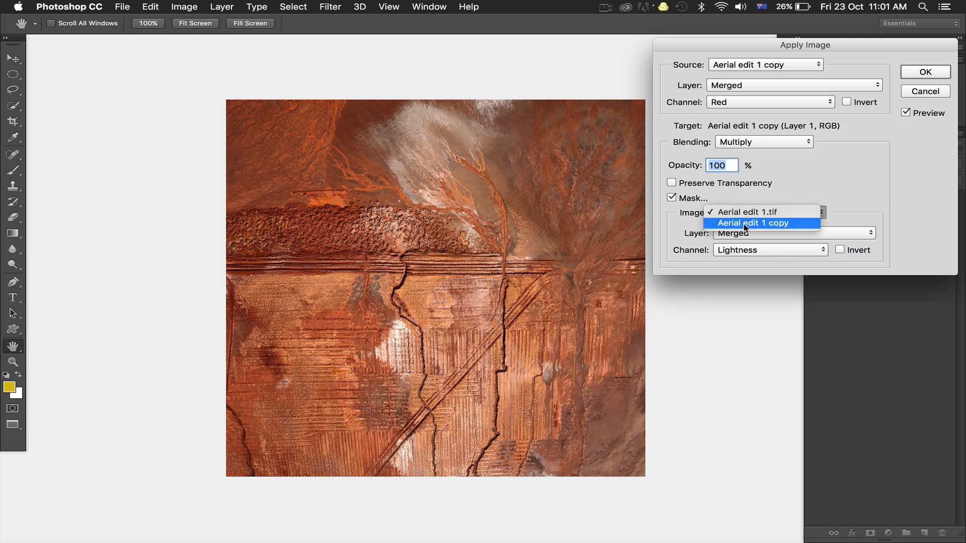
pyautogui.click(745, 224)
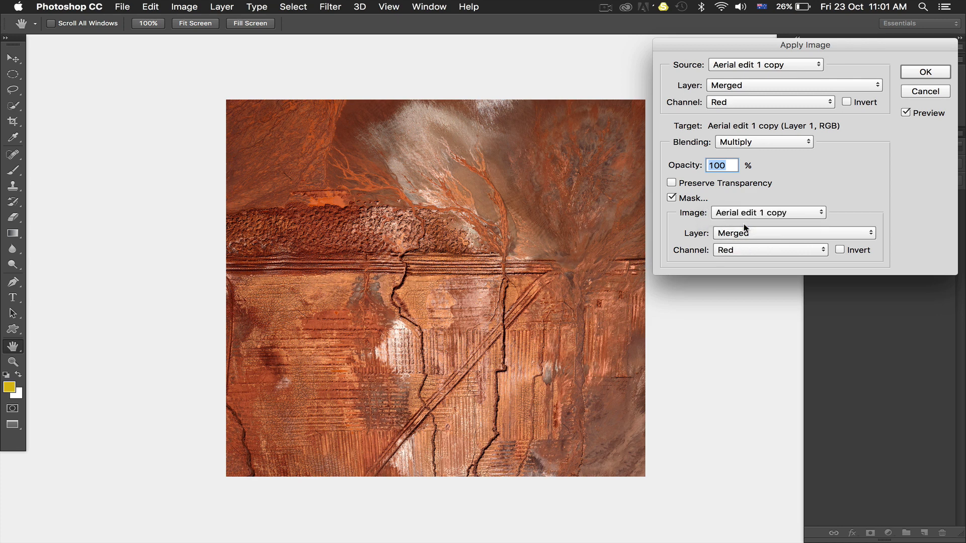
pyautogui.click(744, 248)
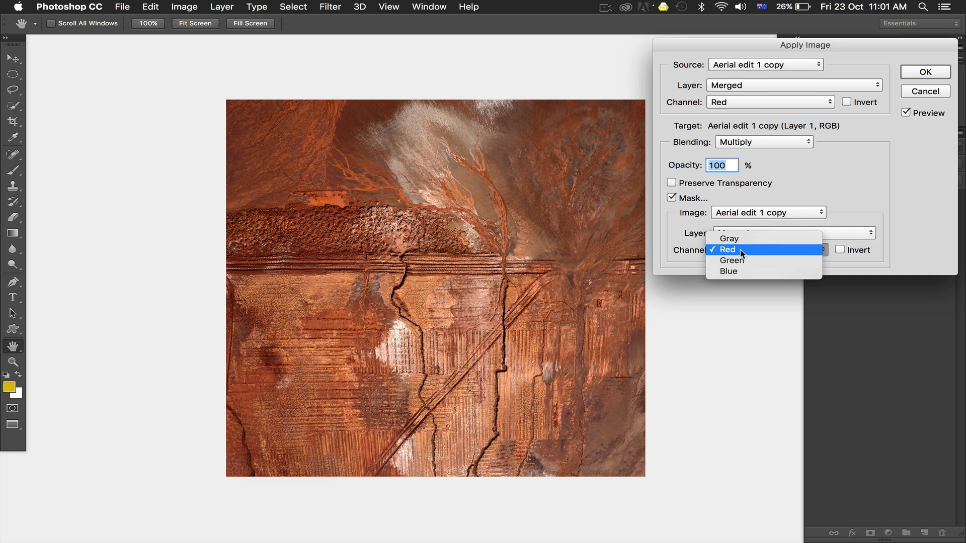
pyautogui.click(741, 250)
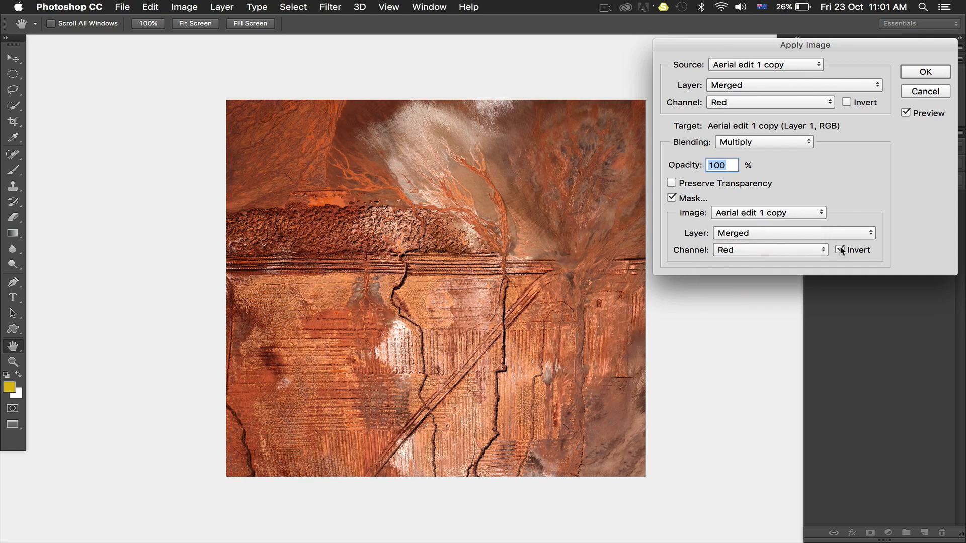
# Step: Compare the Apply Image preview with the mask off and on, leaving the mask enabled
pyautogui.click(671, 198)
pyautogui.click(672, 198)
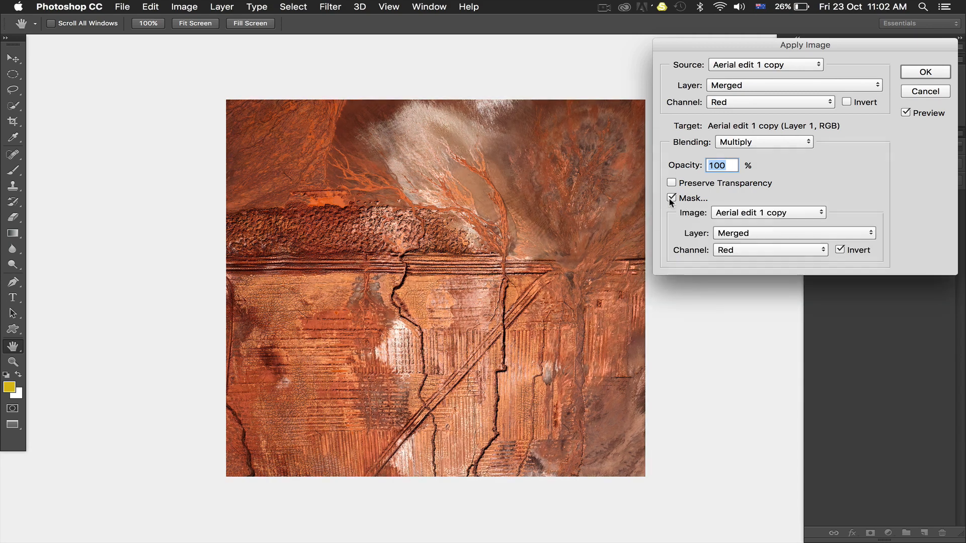
pyautogui.click(671, 198)
pyautogui.click(671, 198)
pyautogui.click(671, 198)
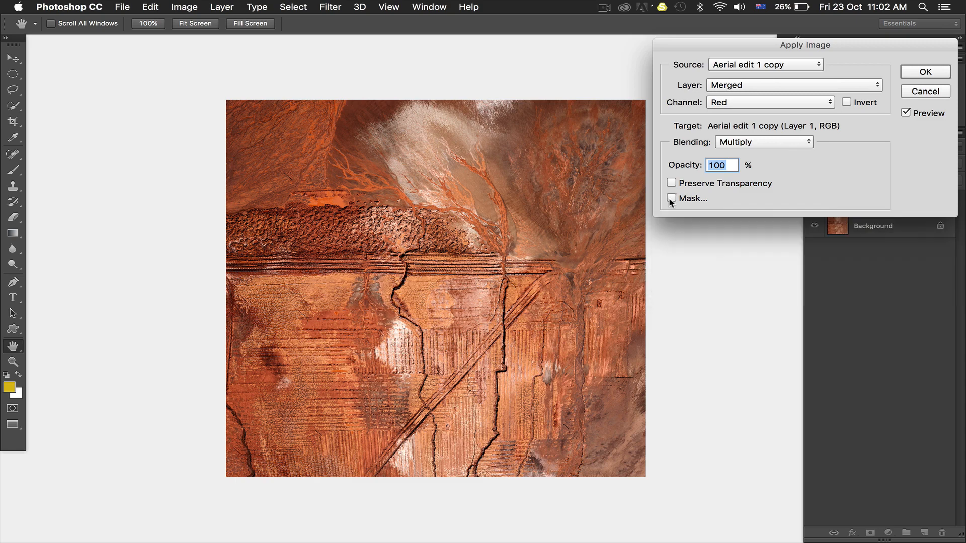
pyautogui.click(671, 198)
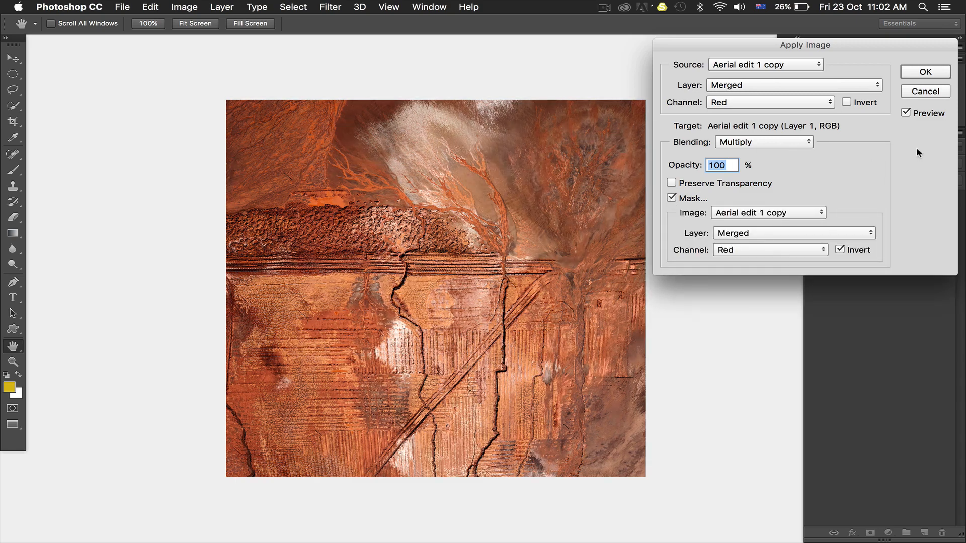
# Step: Compare the image with the Apply Image preview off and on, and apply the masked Red-channel Multiply blend
pyautogui.click(905, 111)
pyautogui.click(905, 112)
pyautogui.click(905, 112)
pyautogui.click(905, 111)
pyautogui.click(905, 113)
pyautogui.click(914, 72)
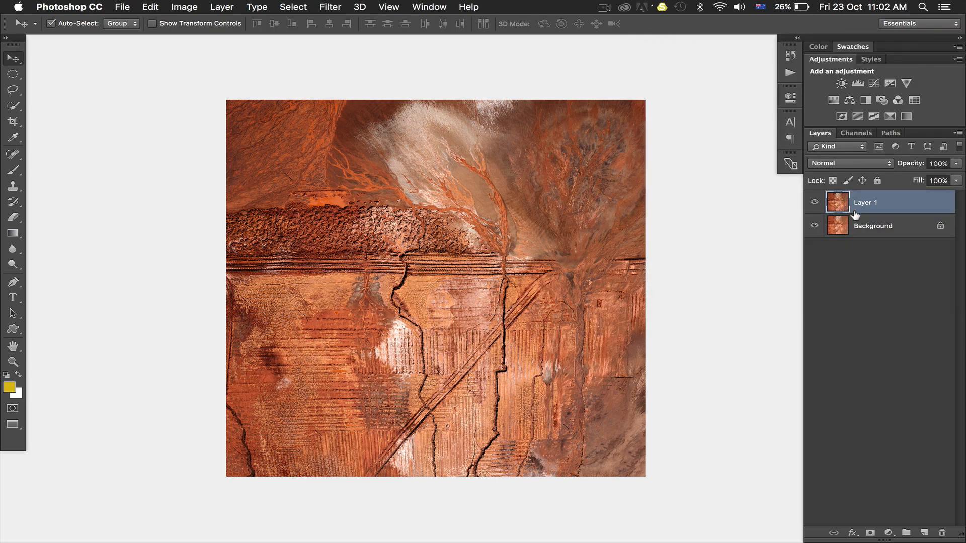
# Step: Merge Layer 1 down into the Background and convert the image to Lab Color mode
pyautogui.press('super')
pyautogui.press('super+e')
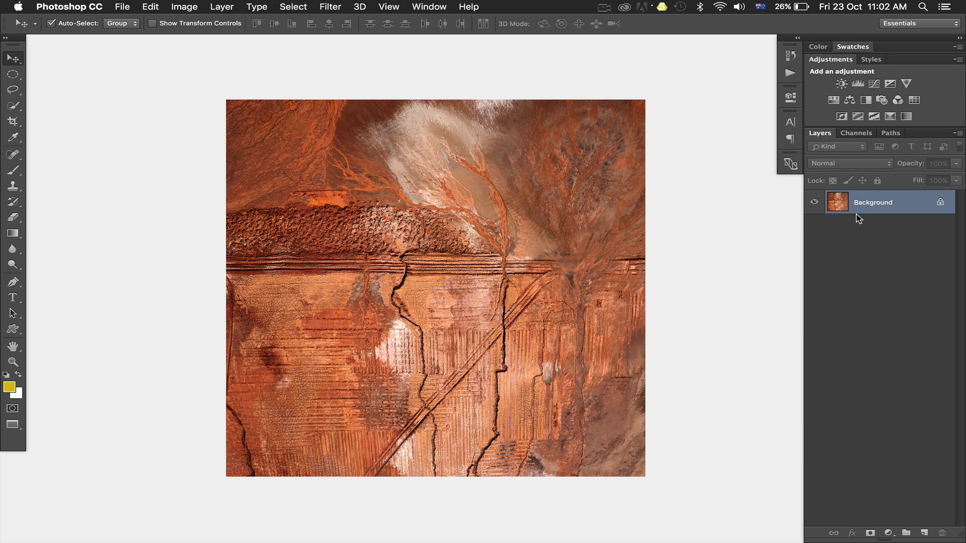
pyautogui.click(182, 10)
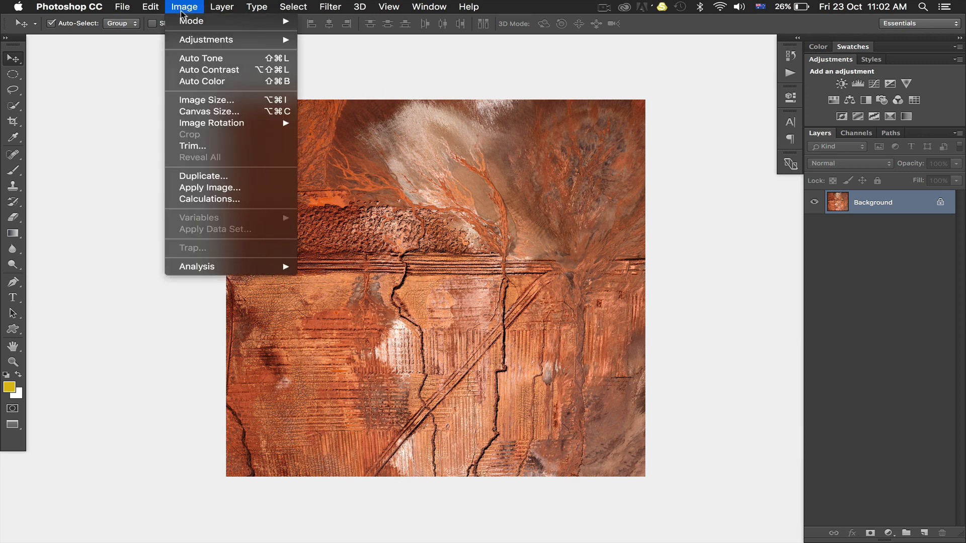
pyautogui.moveTo(184, 25)
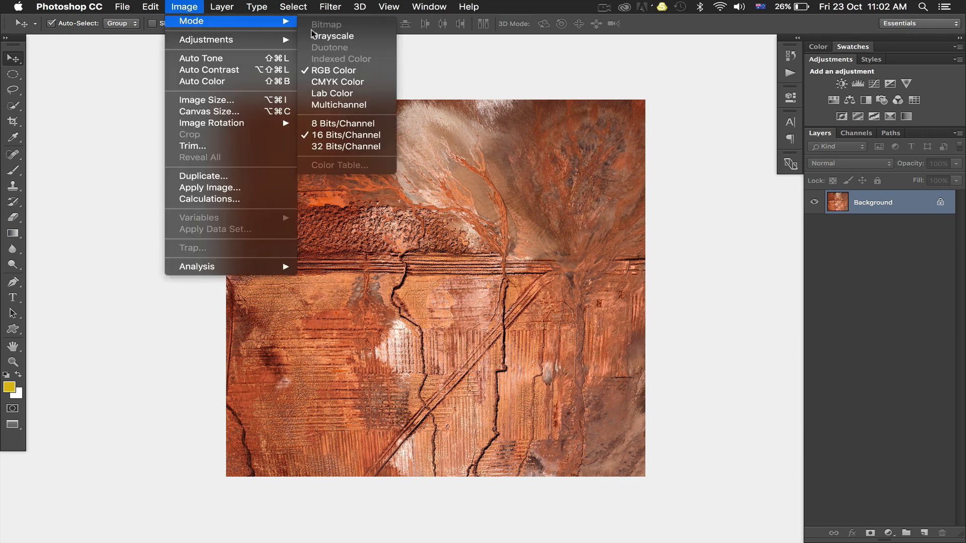
pyautogui.click(328, 93)
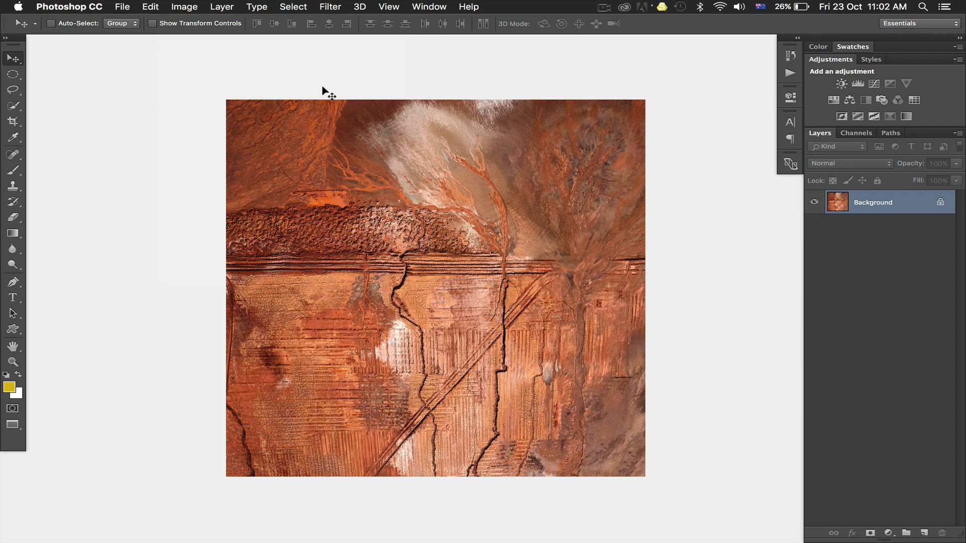
# Step: Close Aerial edit 1 copy without saving and show the apply image layer in the original layered document
pyautogui.press('super+w')
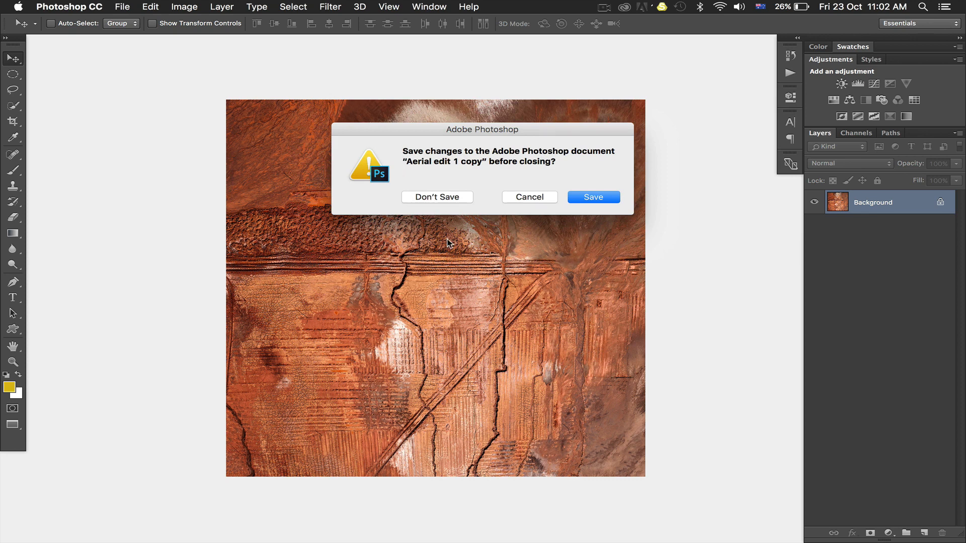
pyautogui.press('super+d')
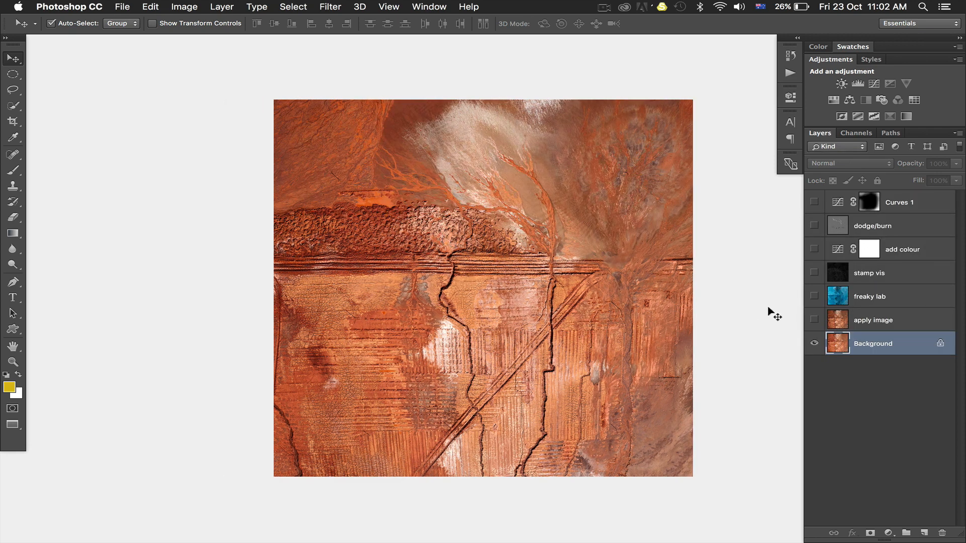
pyautogui.click(815, 321)
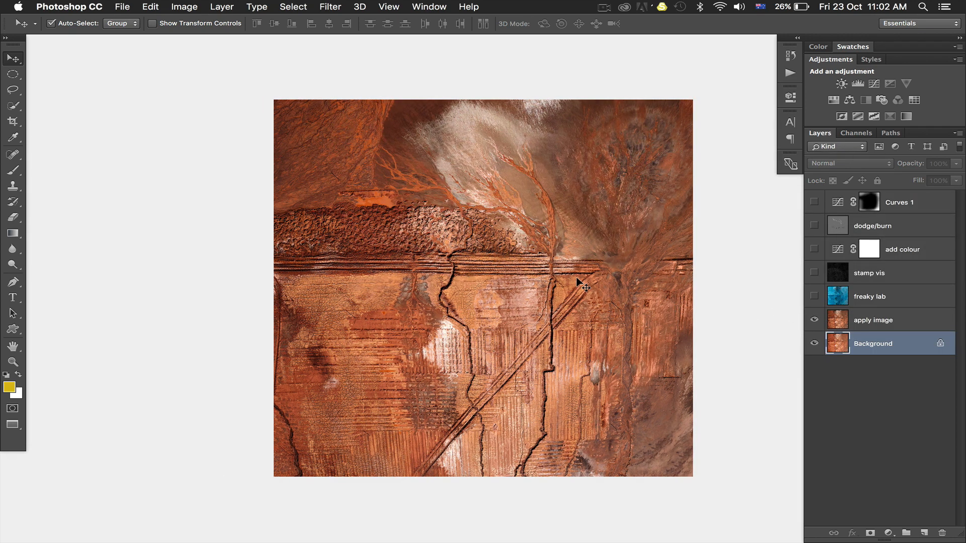
pyautogui.hscroll(2, 577, 278)
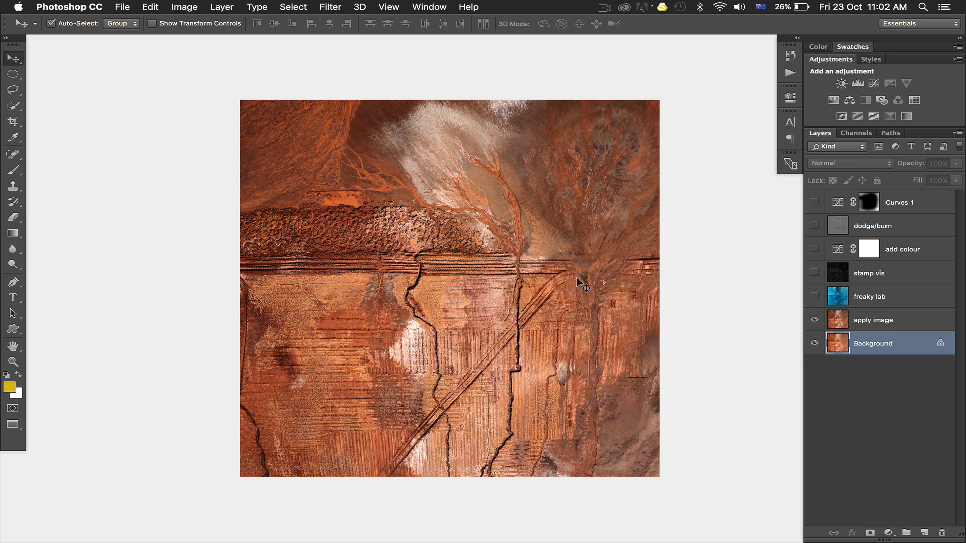
pyautogui.click(870, 316)
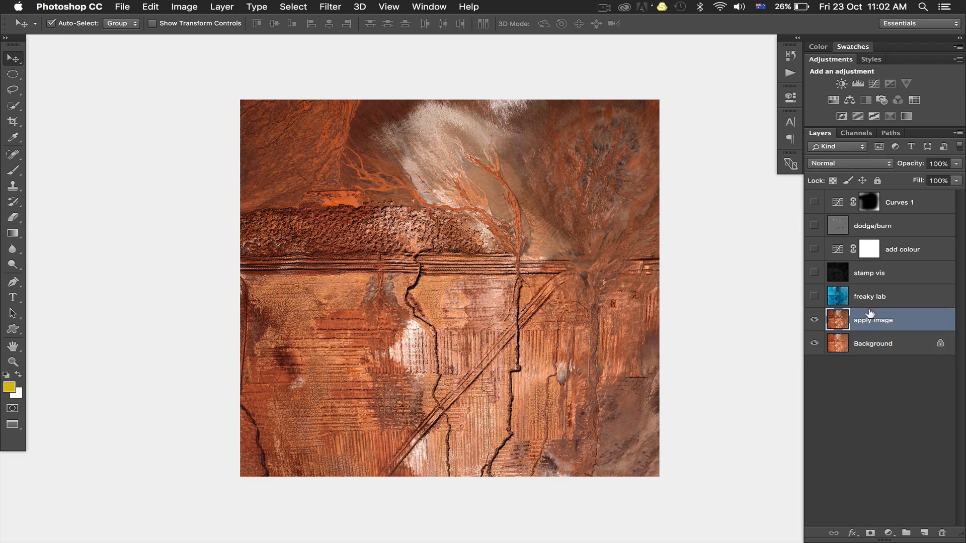
pyautogui.click(876, 343)
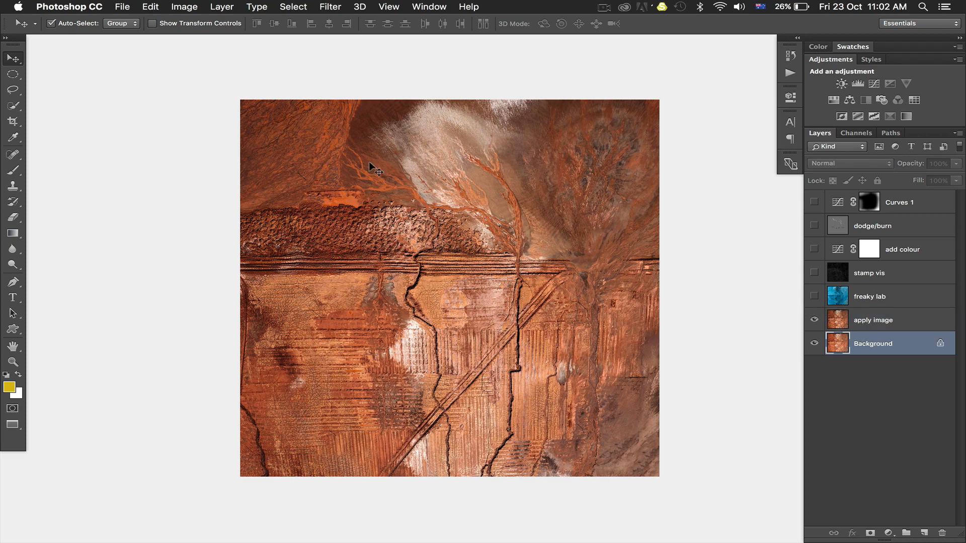
pyautogui.click(190, 7)
pyautogui.moveTo(192, 23)
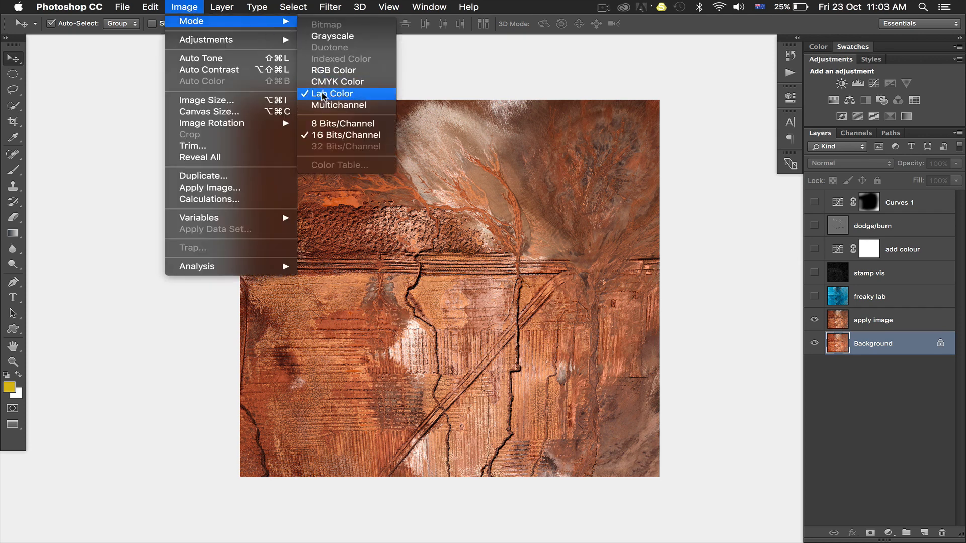
pyautogui.click(182, 4)
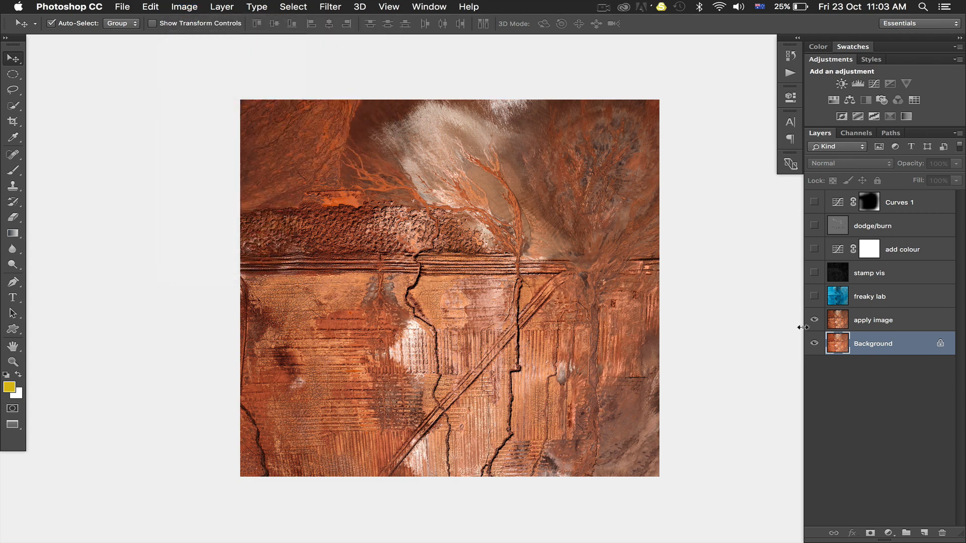
# Step: Stamp the visible layers into a new layer above the apply image layer and duplicate the stamped layer
pyautogui.click(879, 320)
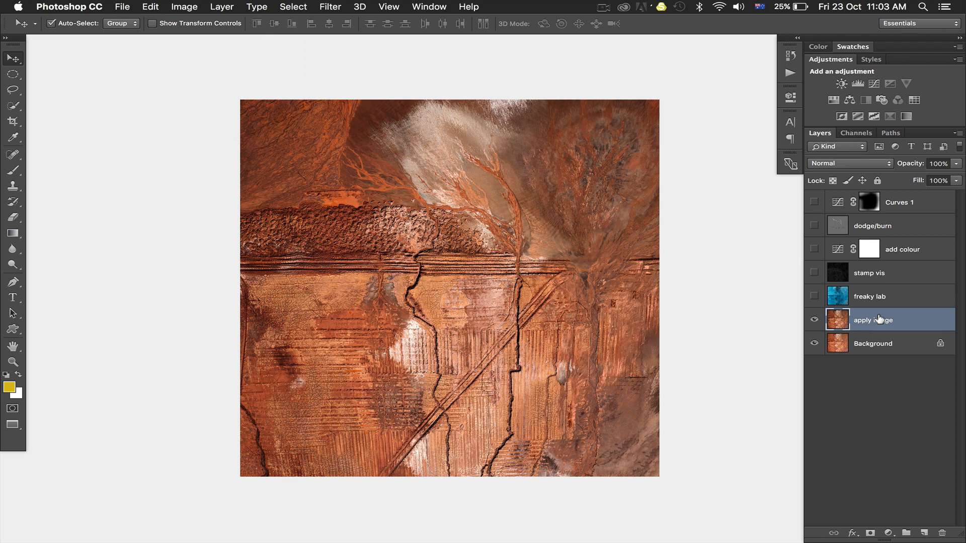
pyautogui.press('super+alt+shift+e')
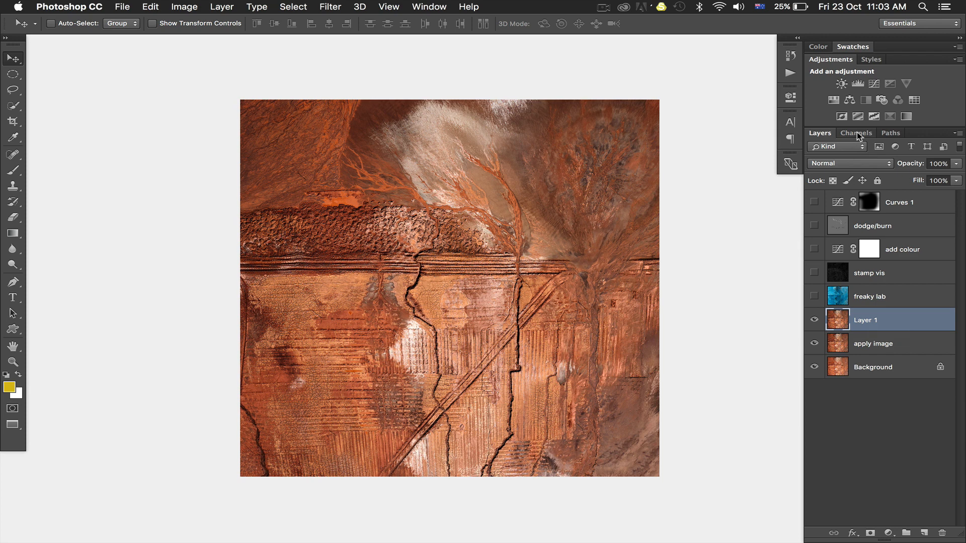
pyautogui.press('super+j')
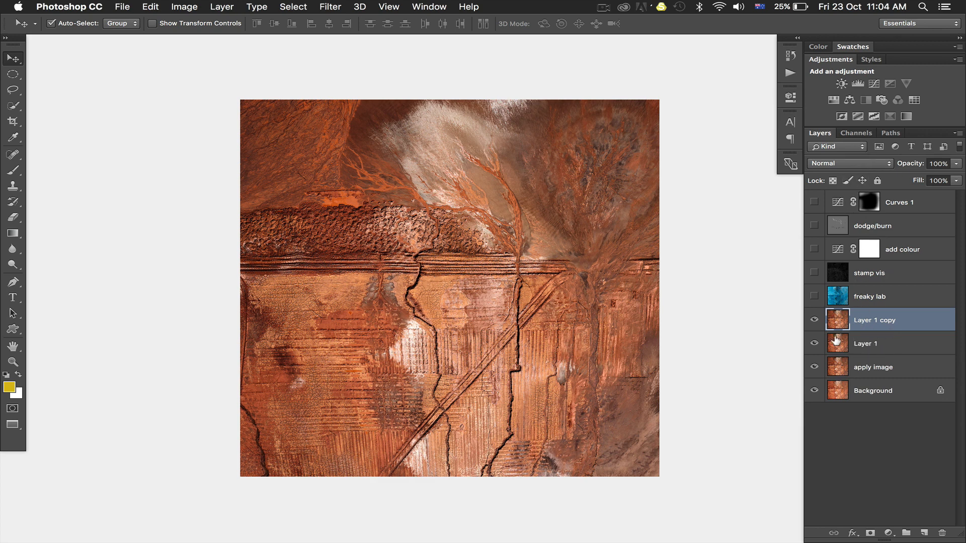
# Step: Apply a 60-pixel Gaussian Blur to only the Lightness channel of Layer 1 copy and reselect the composite Lab channel
pyautogui.click(866, 135)
pyautogui.click(862, 170)
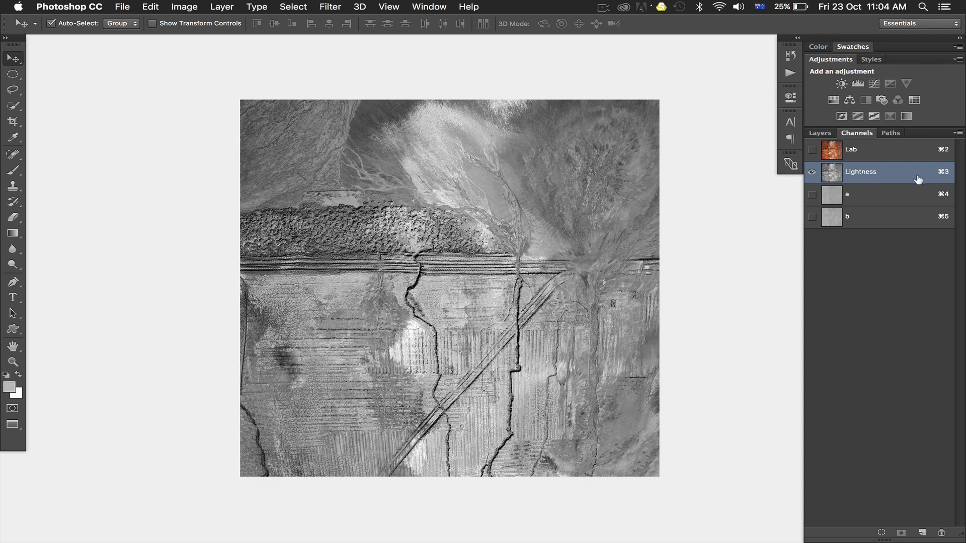
pyautogui.click(810, 149)
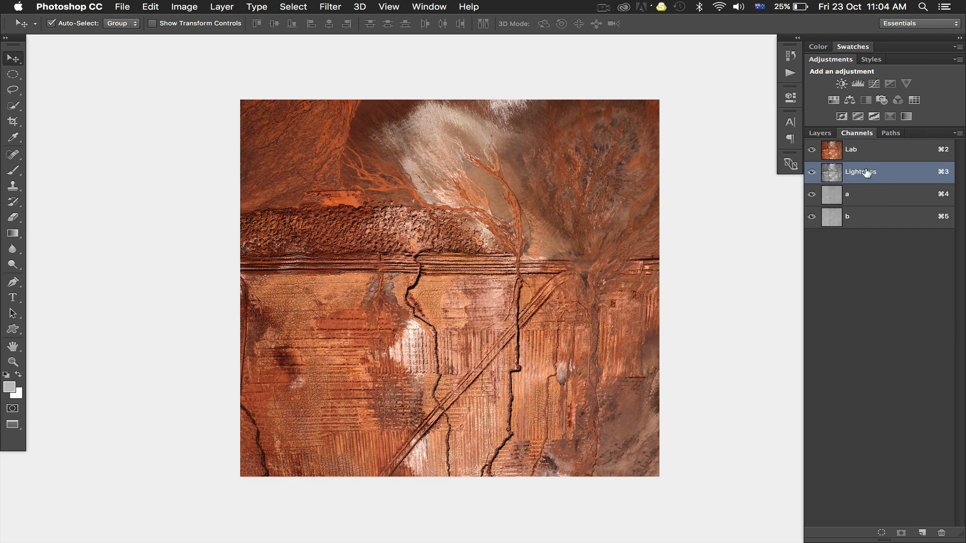
pyautogui.click(330, 6)
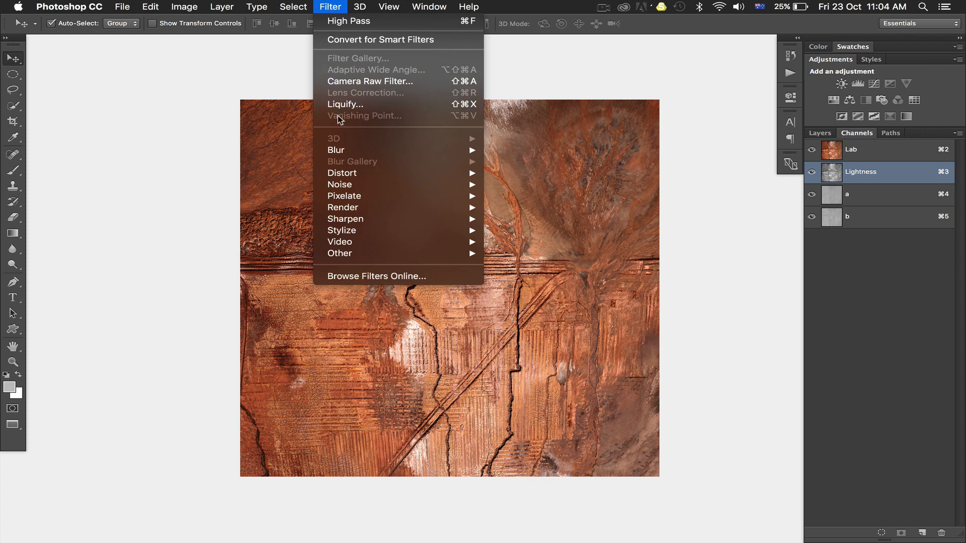
pyautogui.moveTo(343, 150)
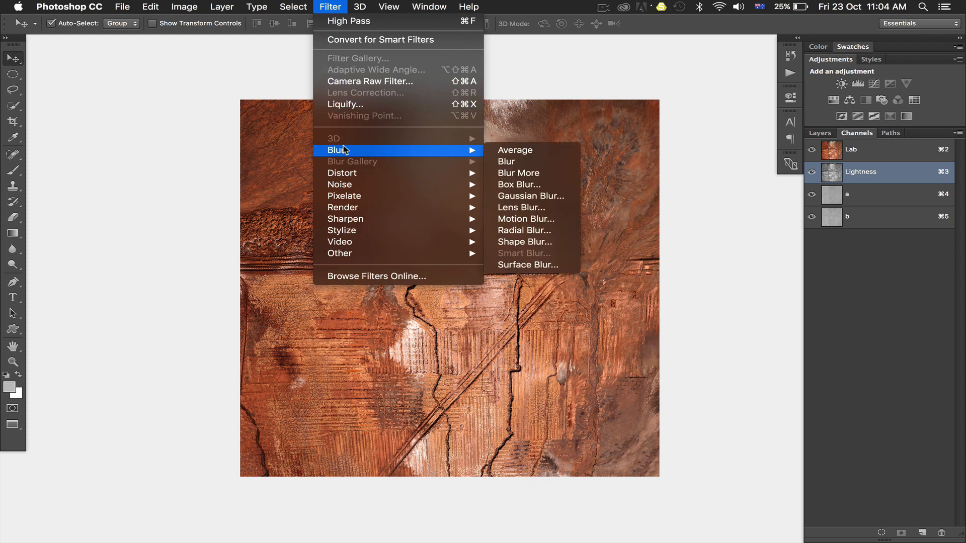
pyautogui.click(526, 196)
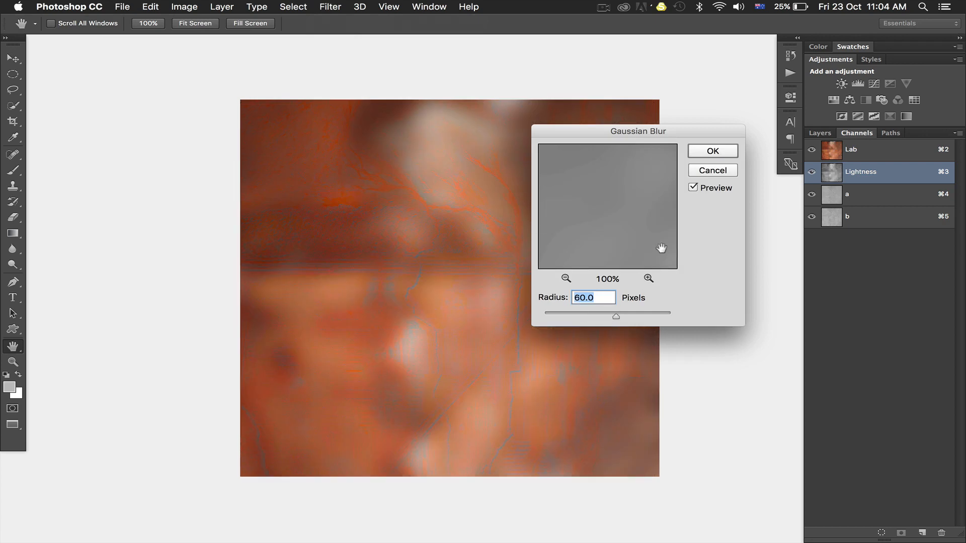
pyautogui.click(714, 152)
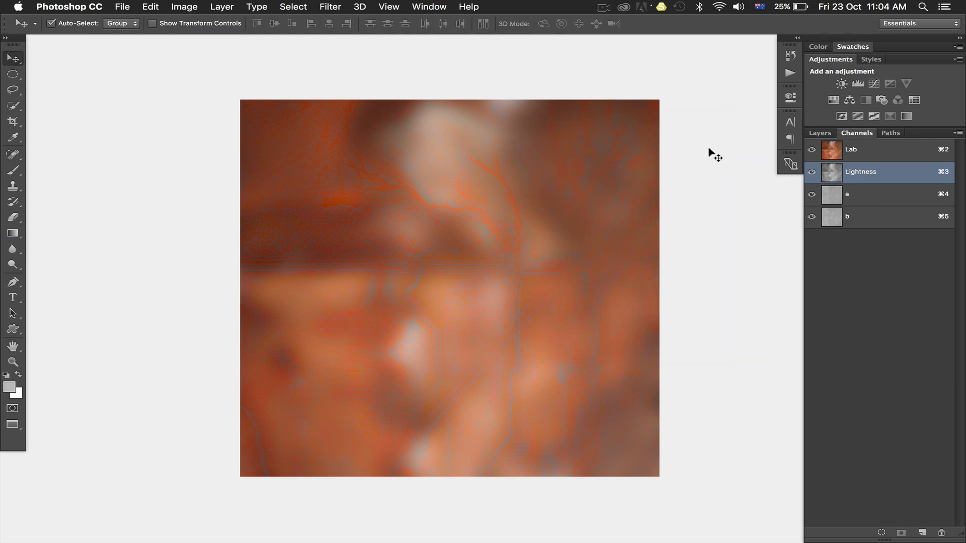
pyautogui.click(876, 146)
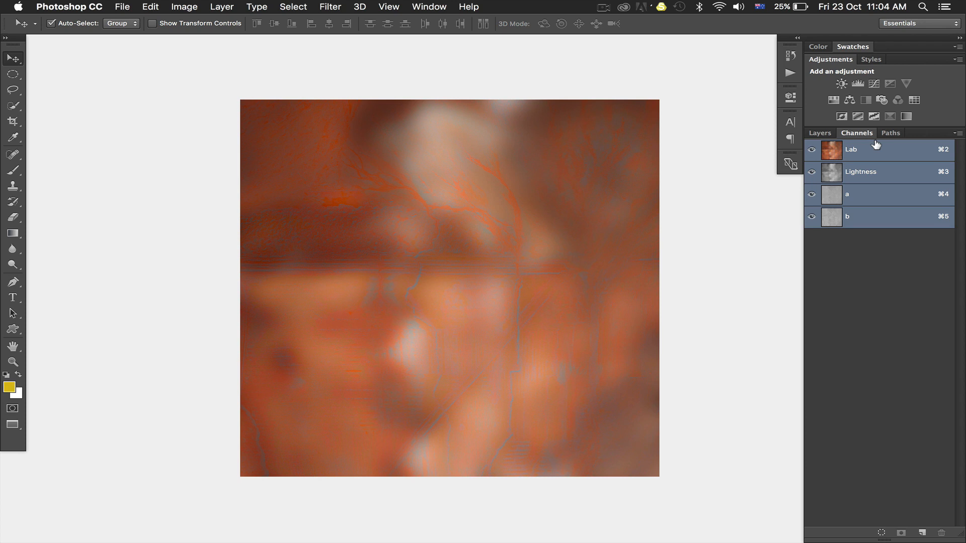
pyautogui.click(817, 134)
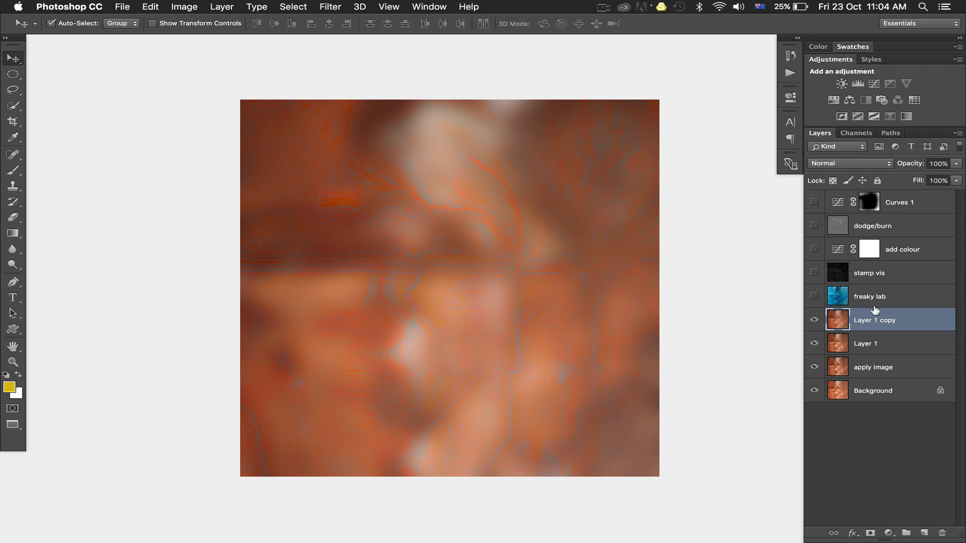
# Step: Set Layer 1 copy to the Linear Burn blend mode and invert it
pyautogui.click(858, 164)
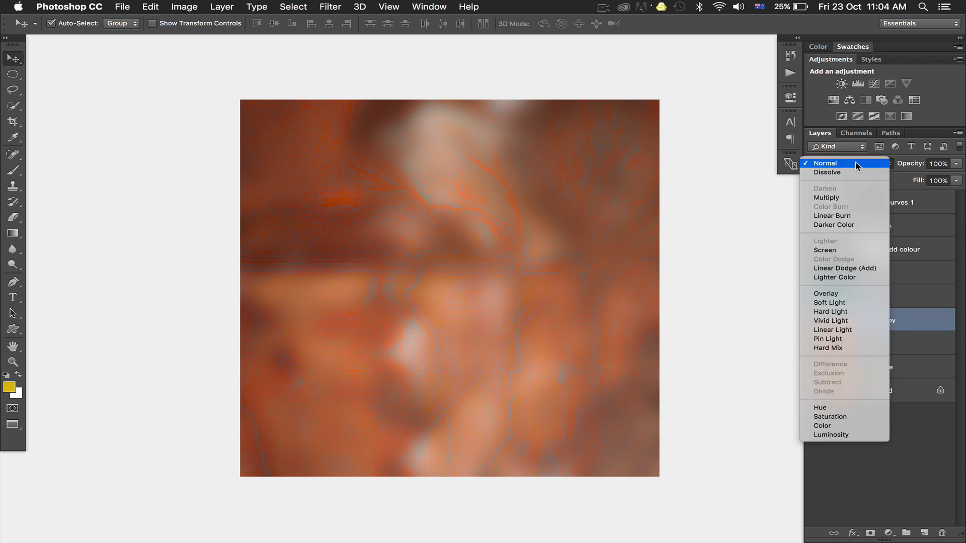
pyautogui.click(840, 216)
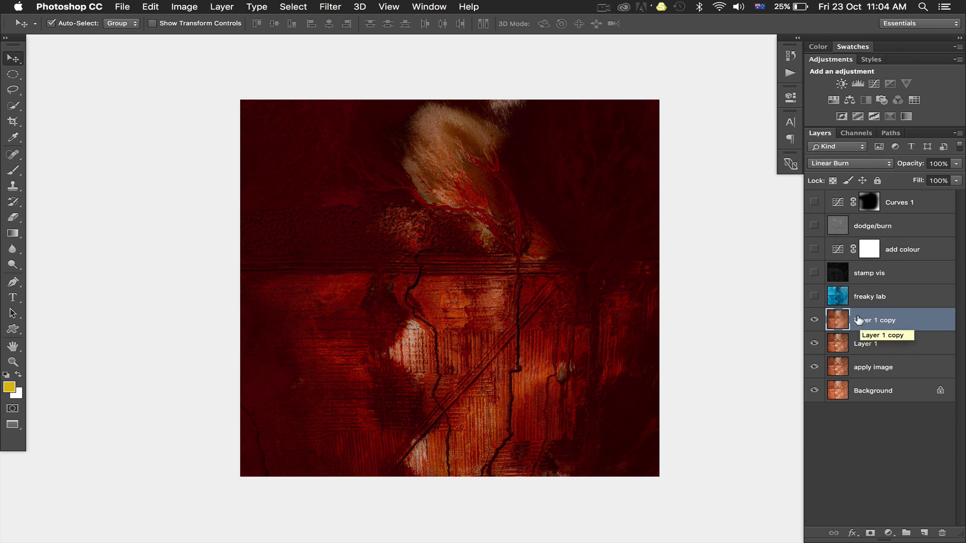
pyautogui.press('super+i')
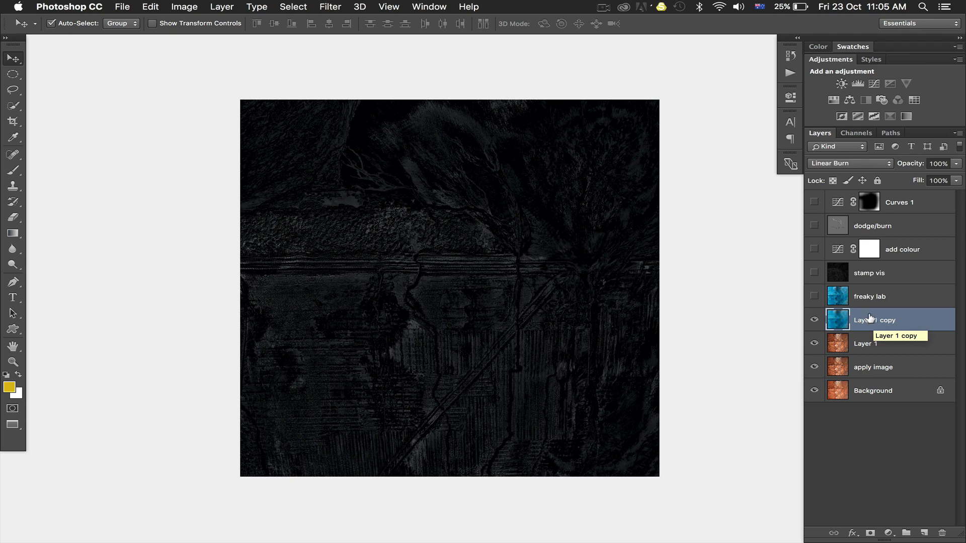
# Step: Stamp the visible result into a new layer on top and delete the inverted Layer 1 copy
pyautogui.press('super')
pyautogui.press('super+alt+shift+e')
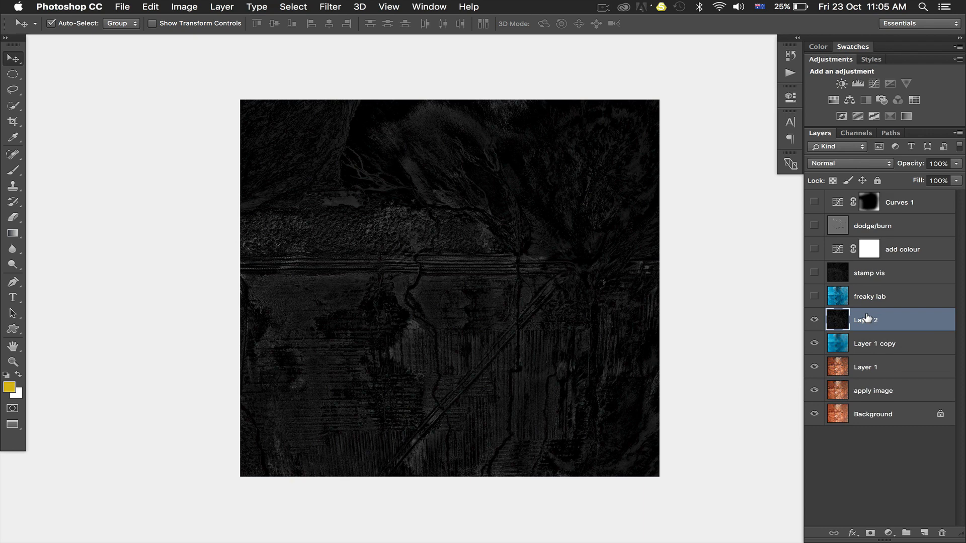
pyautogui.click(810, 317)
pyautogui.click(809, 317)
pyautogui.click(874, 338)
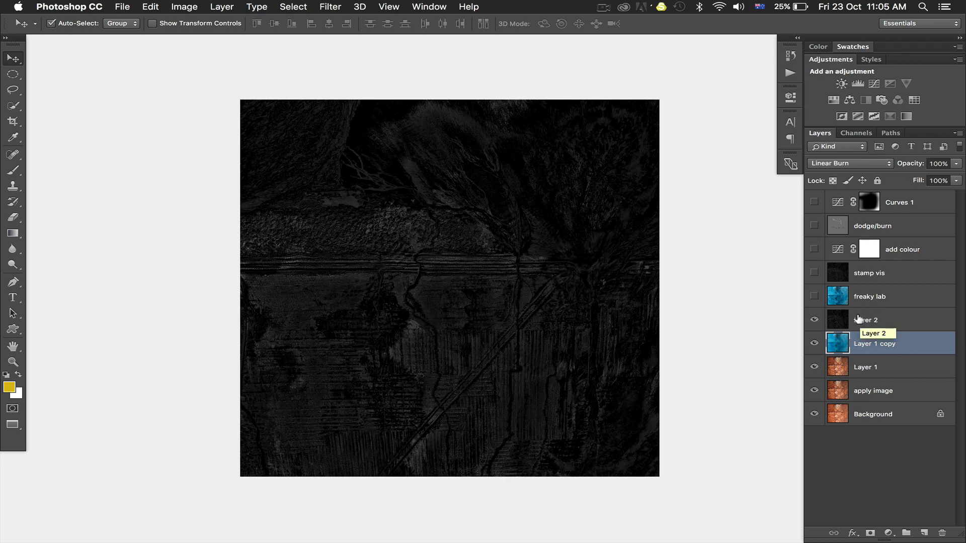
pyautogui.press('Delete')
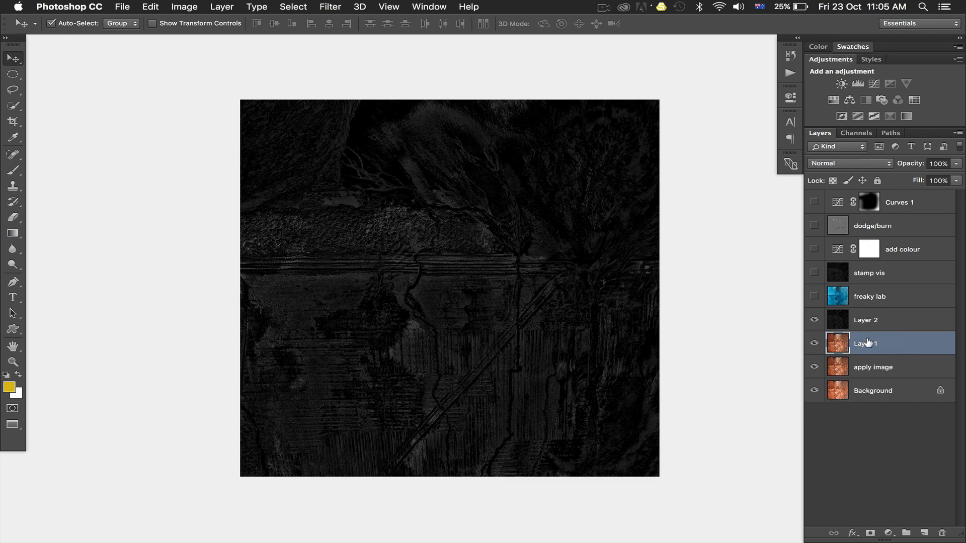
# Step: Set the dark stamped layer, Layer 2, to the Screen blend mode
pyautogui.click(864, 317)
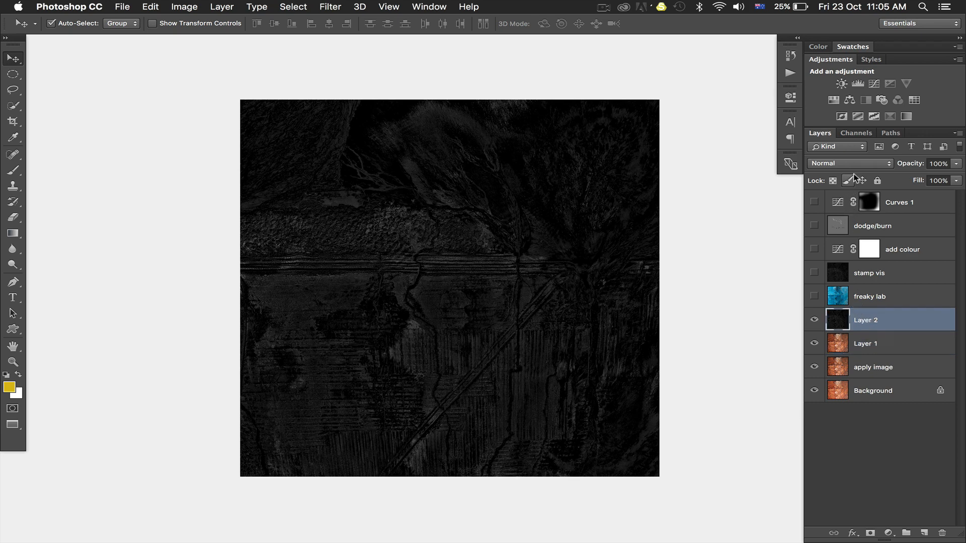
pyautogui.click(852, 161)
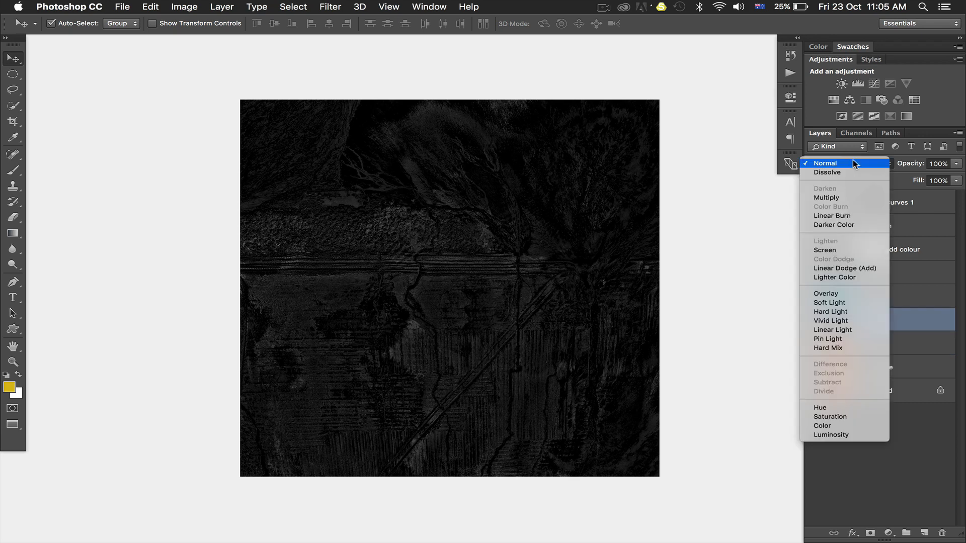
pyautogui.click(833, 251)
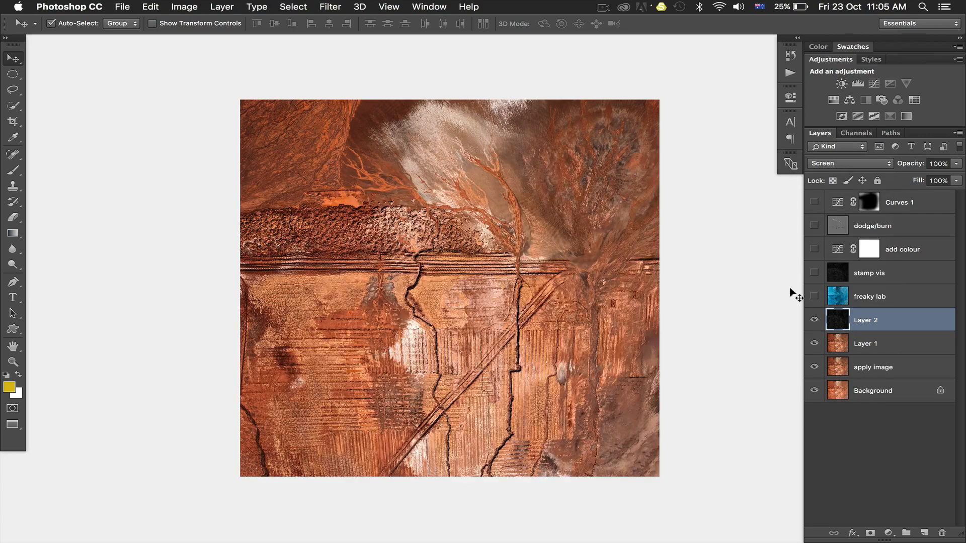
# Step: Compare the image with Layer 2 hidden and shown to judge the effect of the Screen blend
pyautogui.click(813, 320)
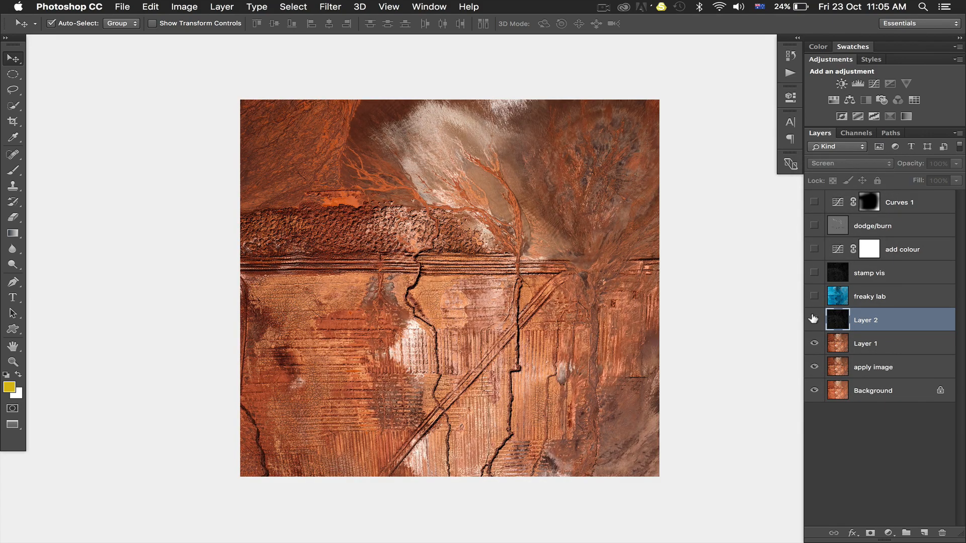
pyautogui.click(814, 320)
pyautogui.click(814, 319)
pyautogui.click(814, 319)
pyautogui.click(814, 320)
pyautogui.click(814, 319)
pyautogui.click(814, 320)
pyautogui.click(813, 320)
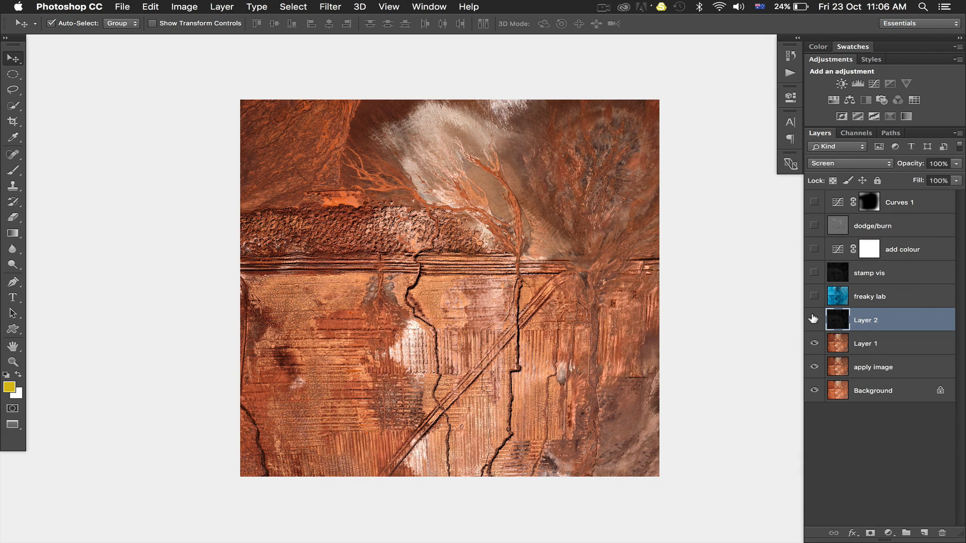
# Step: Compare the image with Layer 2 hidden and shown once more, and remove Layer 2 and Layer 1 from the stack
pyautogui.click(813, 320)
pyautogui.click(813, 320)
pyautogui.click(814, 319)
pyautogui.click(814, 320)
pyautogui.press('super+e')
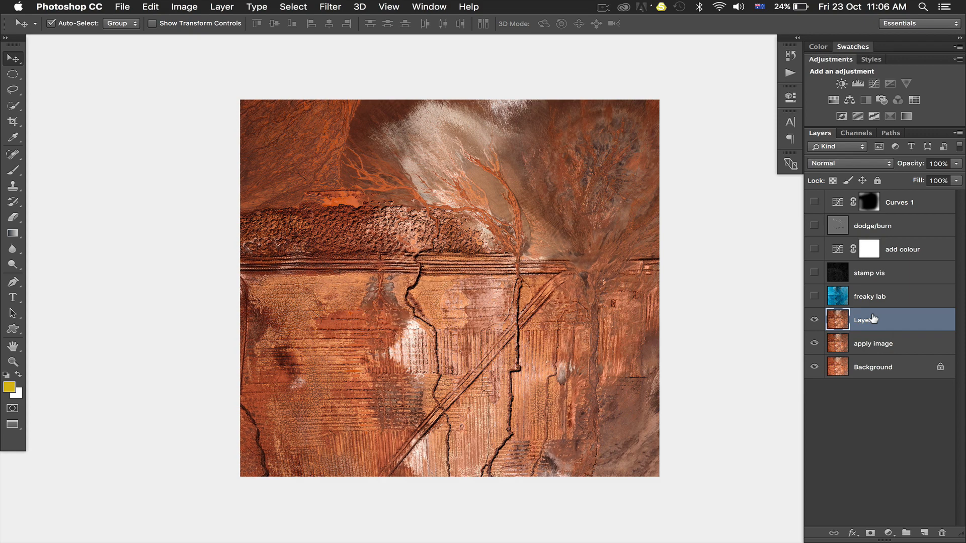
pyautogui.press('BackSpace')
# Step: Preview the freaky lab layer's Linear Burn effect, hide it again and delete the layer
pyautogui.click(871, 297)
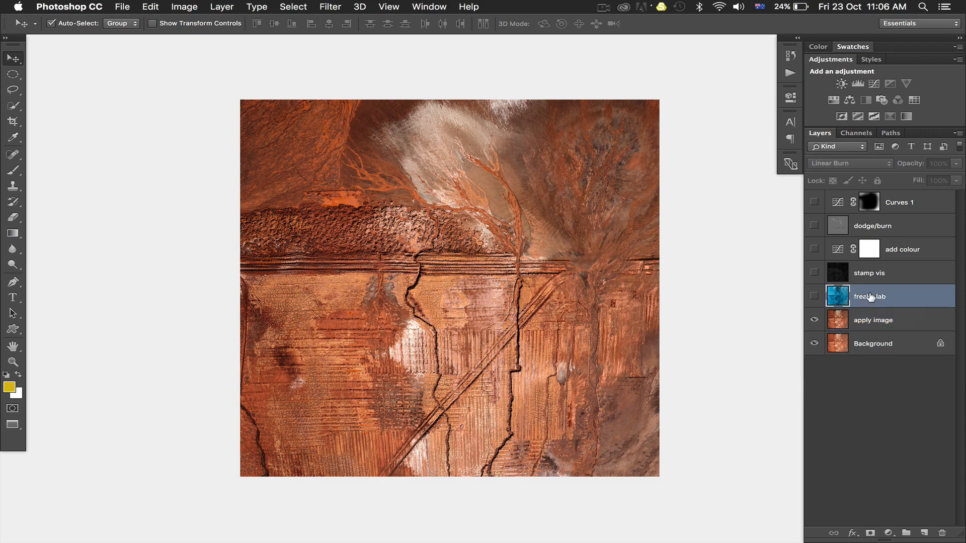
pyautogui.click(812, 296)
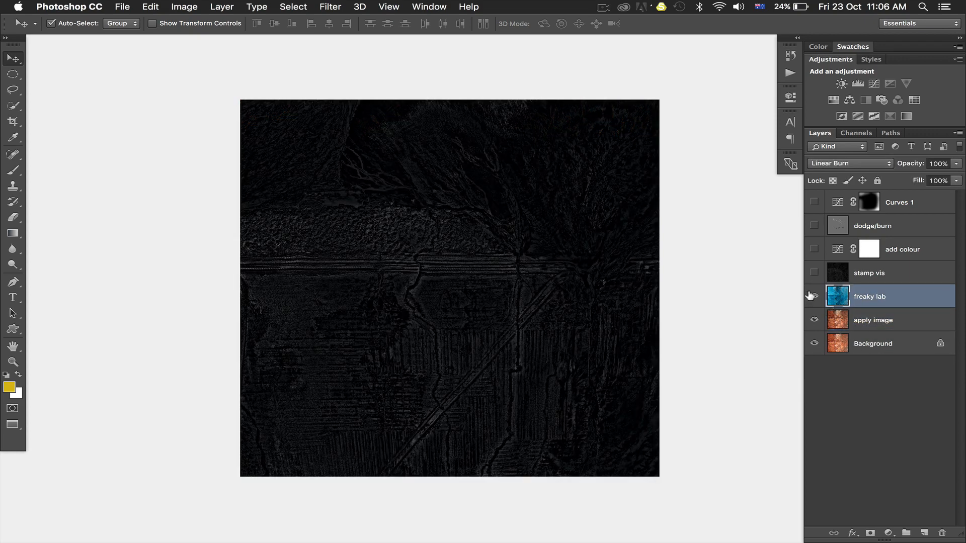
pyautogui.click(813, 296)
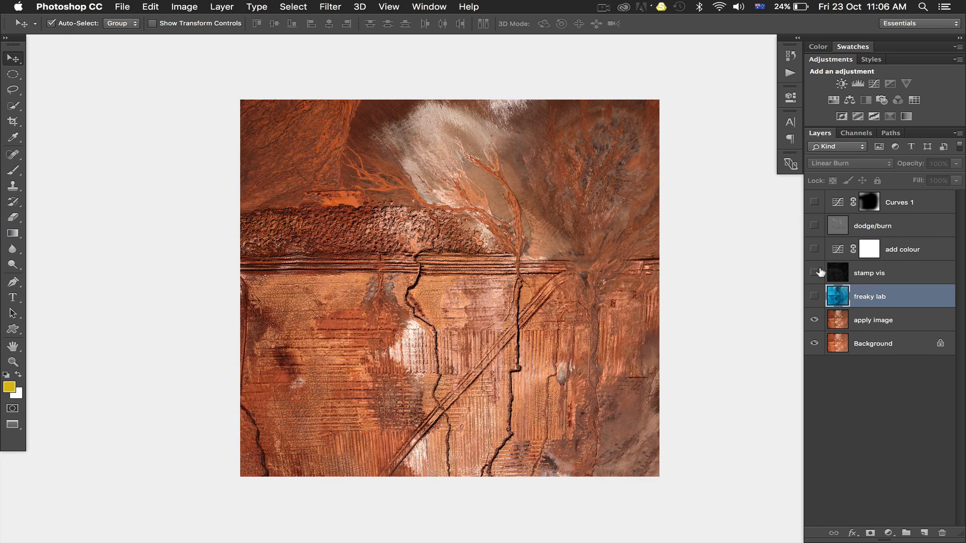
pyautogui.press('BackSpace')
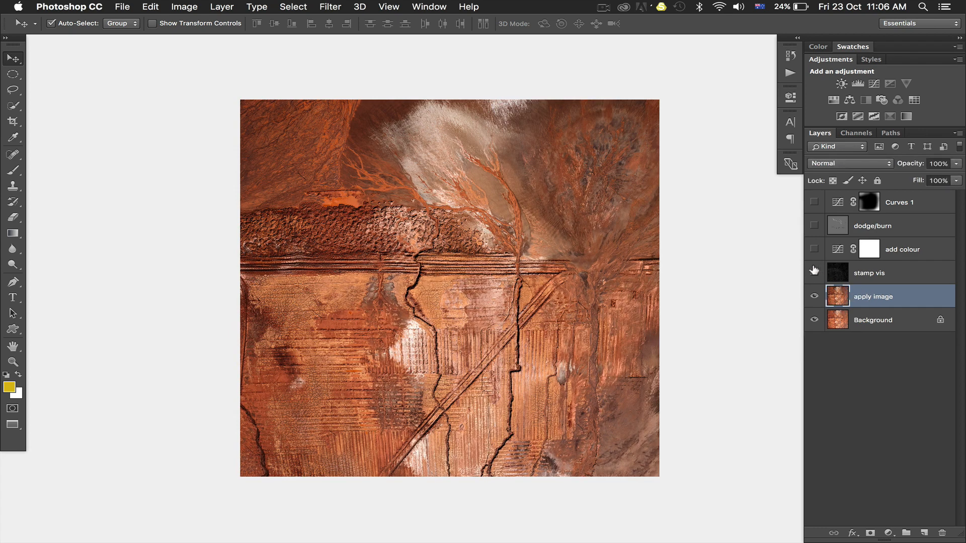
# Step: Show and select the stamp vis layer, and compare the image with and without it
pyautogui.click(814, 273)
pyautogui.click(858, 271)
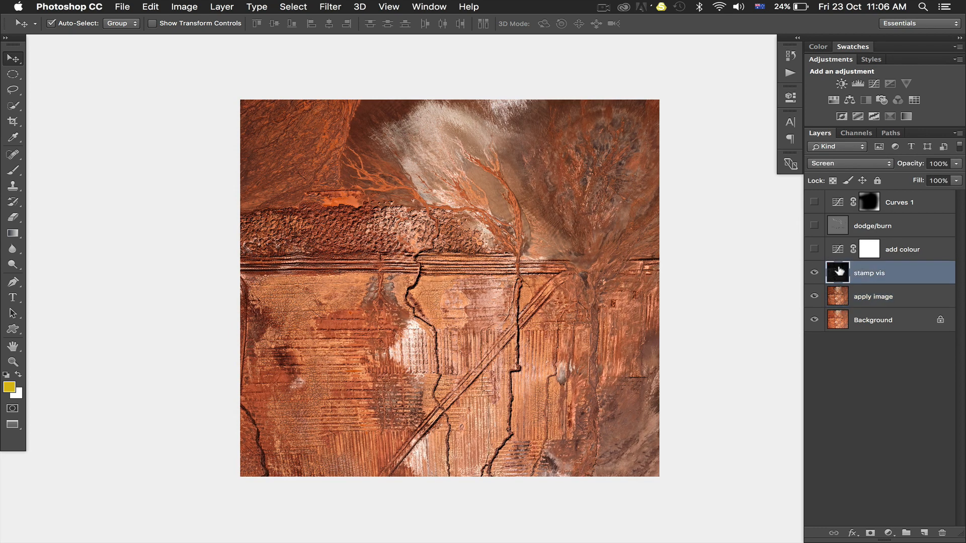
pyautogui.click(813, 272)
pyautogui.click(811, 271)
pyautogui.click(812, 272)
pyautogui.click(812, 272)
# Step: Compare the image with the add colour Curves layer shown and hidden to judge its colour boost
pyautogui.click(810, 247)
pyautogui.click(810, 247)
pyautogui.click(810, 247)
pyautogui.click(810, 247)
pyautogui.click(810, 247)
pyautogui.click(810, 247)
pyautogui.click(810, 247)
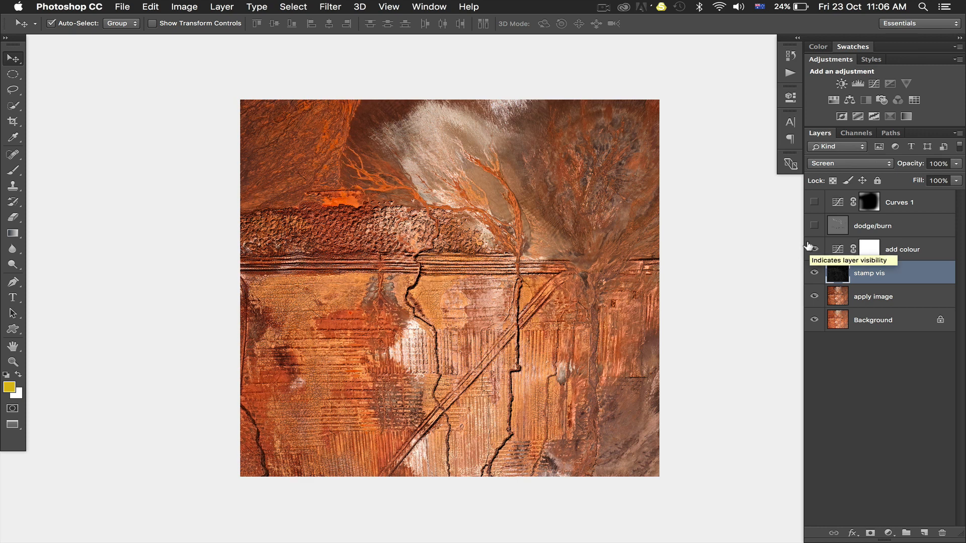
pyautogui.click(810, 248)
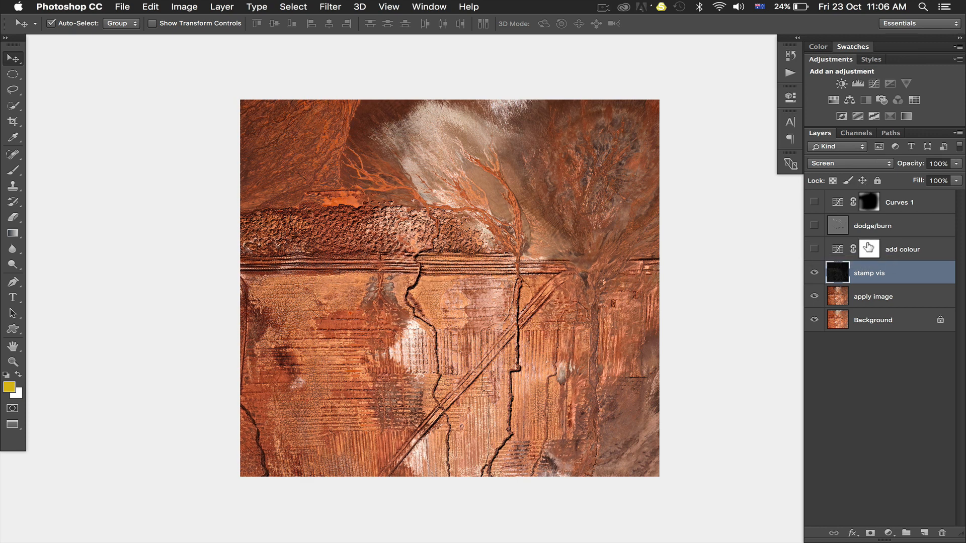
# Step: Add a Curves adjustment above stamp vis and bend its a channel around a centre point at input -2, output 4
pyautogui.click(875, 86)
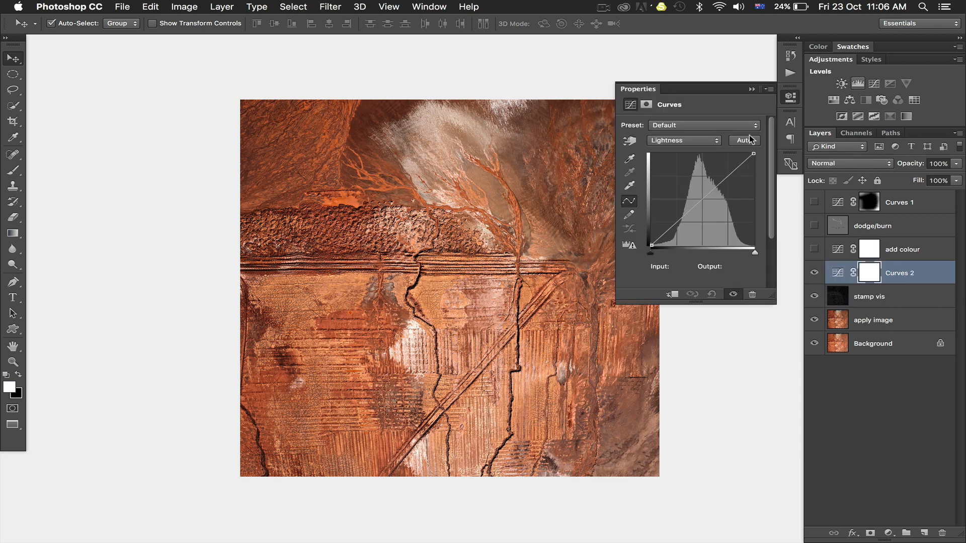
pyautogui.click(677, 142)
pyautogui.click(675, 150)
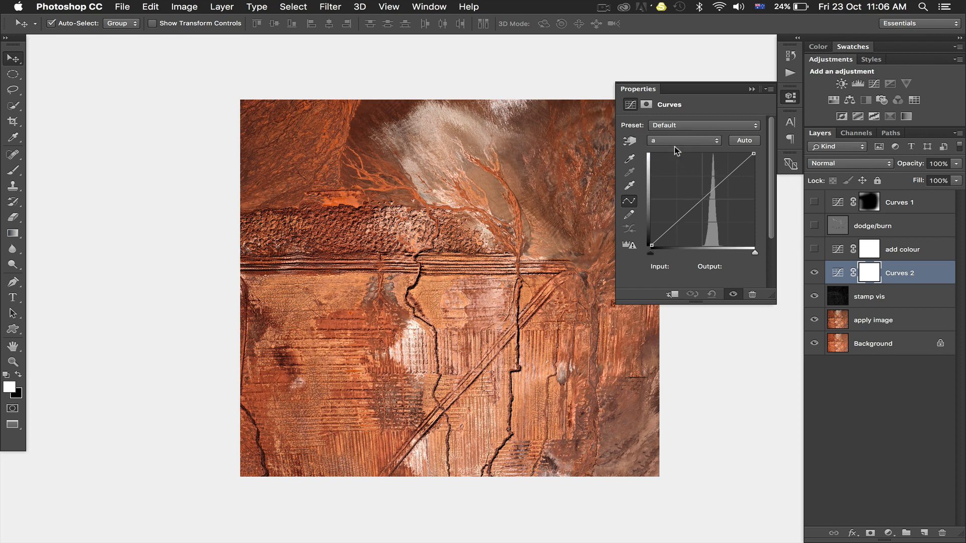
pyautogui.click(701, 199)
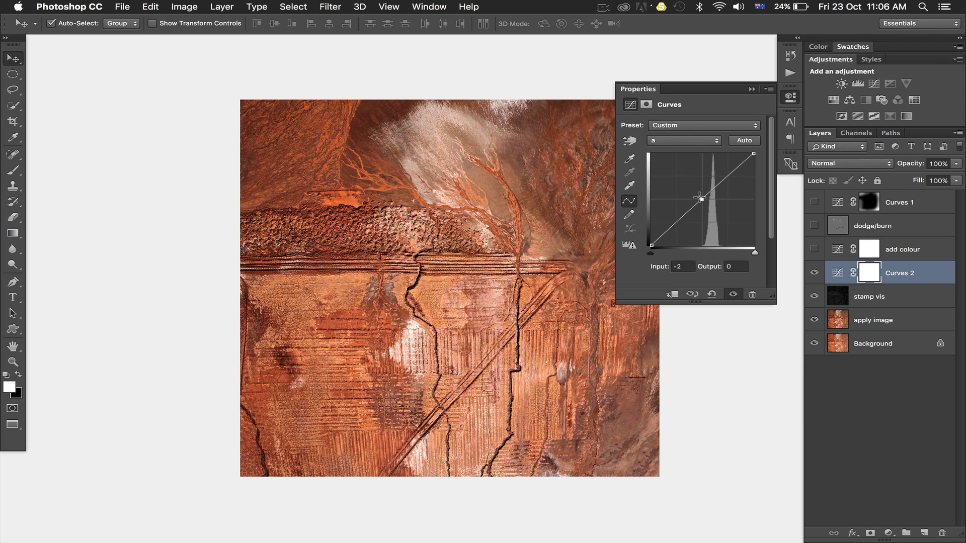
pyautogui.click(721, 182)
pyautogui.moveTo(720, 179); pyautogui.dragTo(725, 186)
pyautogui.moveTo(676, 214); pyautogui.dragTo(685, 222)
pyautogui.click(702, 200)
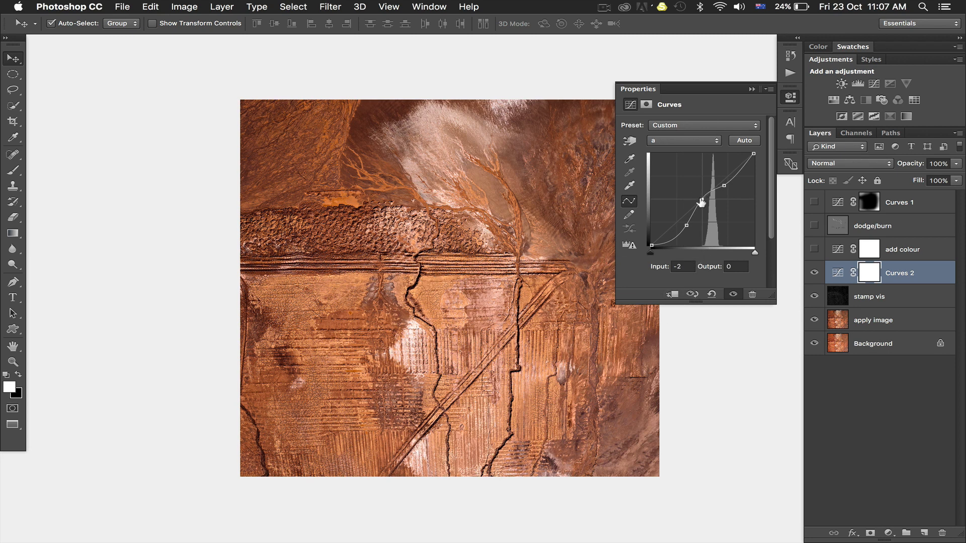
pyautogui.moveTo(703, 200); pyautogui.dragTo(701, 198)
# Step: Shape the b channel curve with a centre point, an upper point at input 44, output 54 and a lower point at -70, -45
pyautogui.click(687, 141)
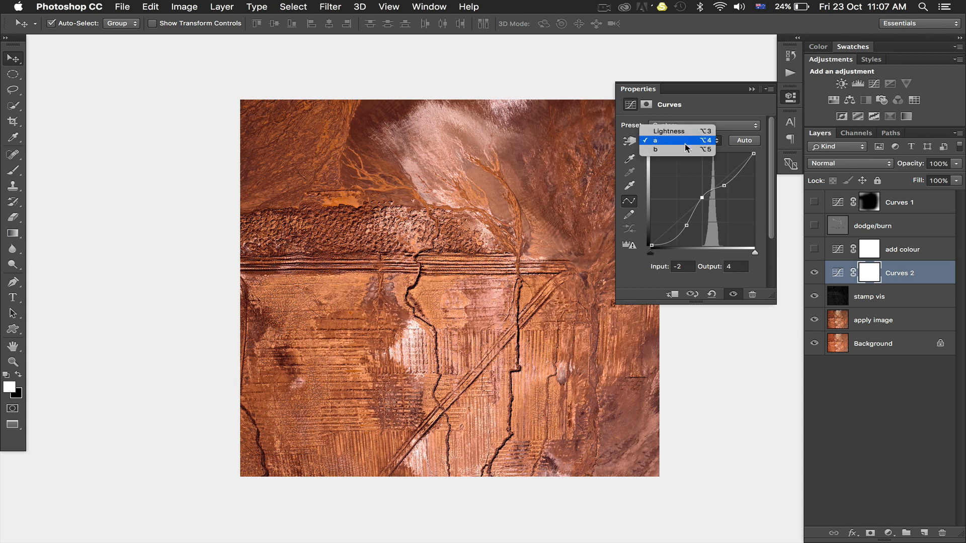
pyautogui.click(689, 149)
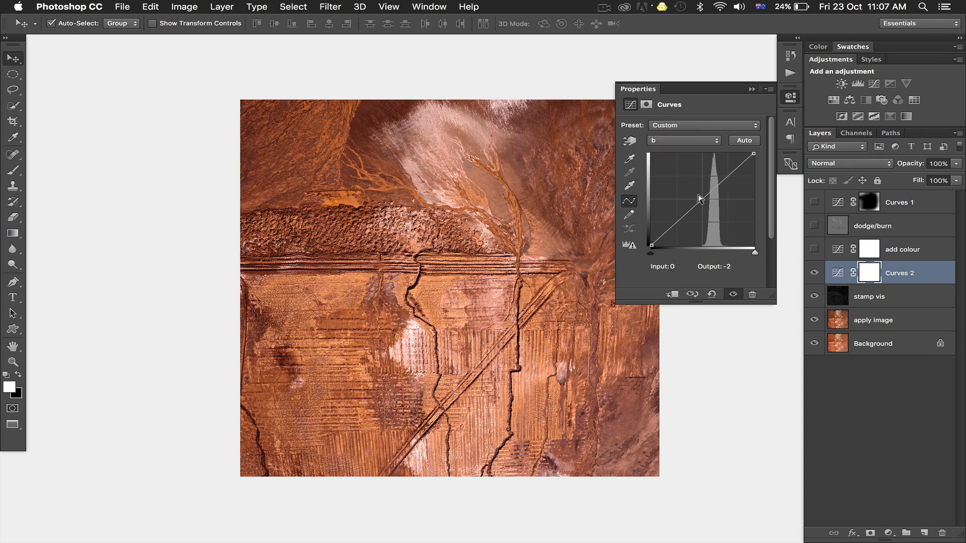
pyautogui.click(701, 197)
pyautogui.moveTo(722, 177); pyautogui.dragTo(720, 179)
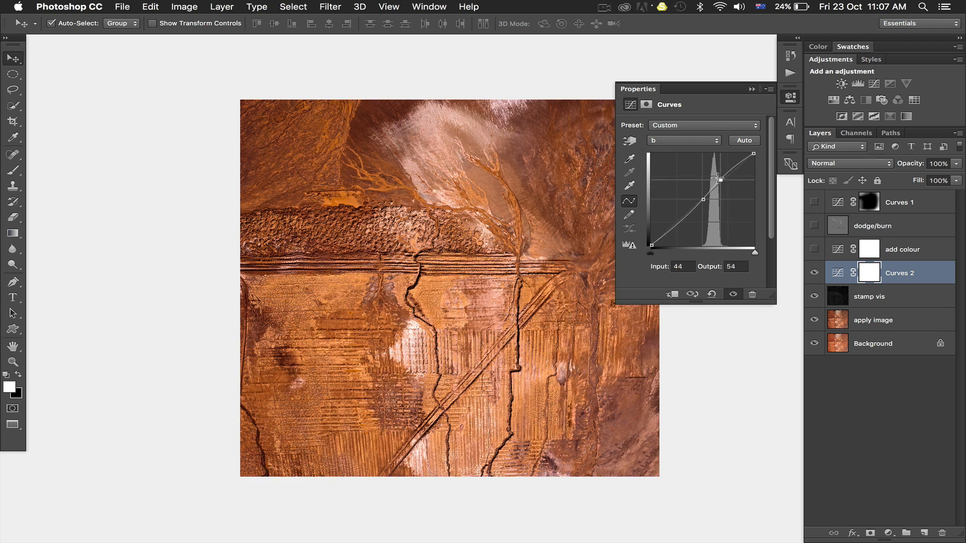
pyautogui.moveTo(682, 218); pyautogui.dragTo(674, 214)
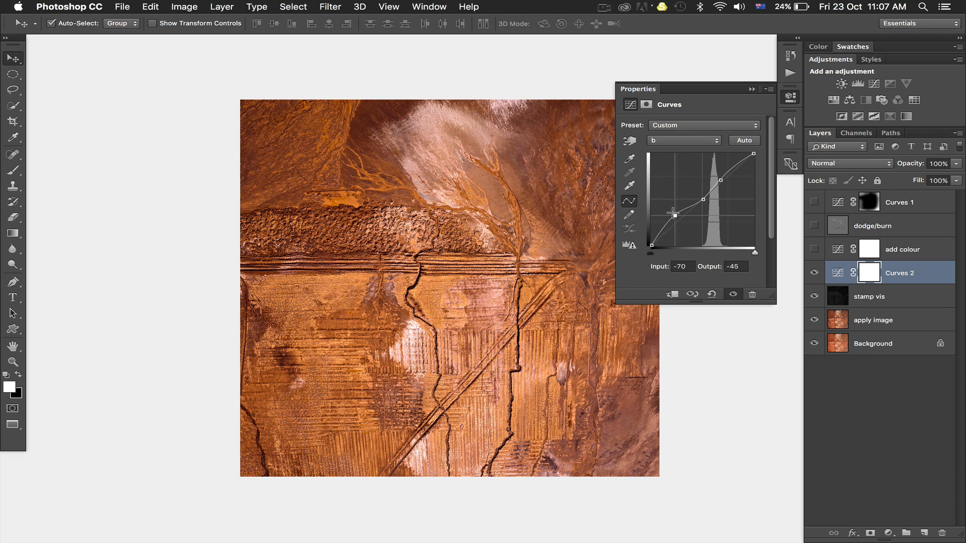
# Step: Nudge the b curve's centre point in small increments to input 5 and raise its output to shift the colour balance
pyautogui.click(701, 199)
pyautogui.press('Down')
pyautogui.press('Down')
pyautogui.press('Down')
pyautogui.press('Down')
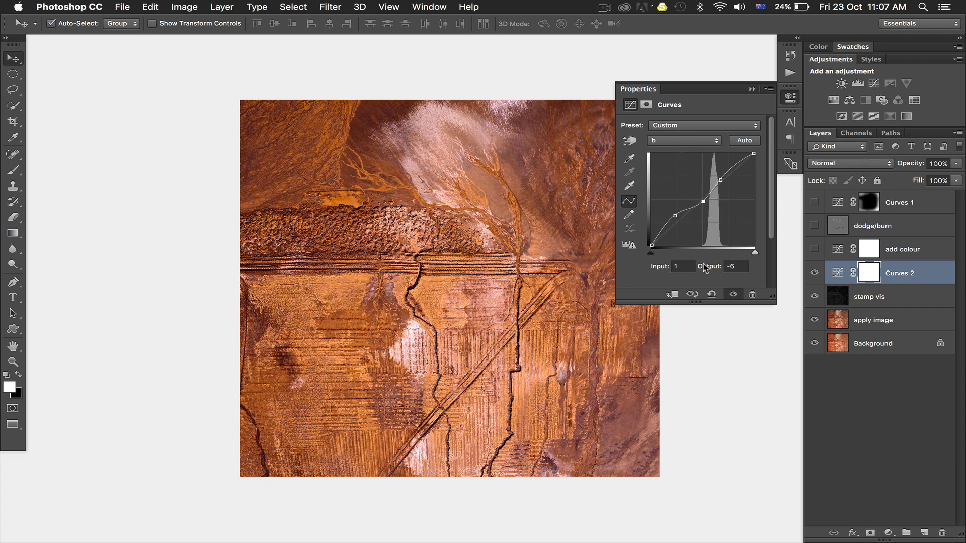
pyautogui.press('Up')
pyautogui.press('Up')
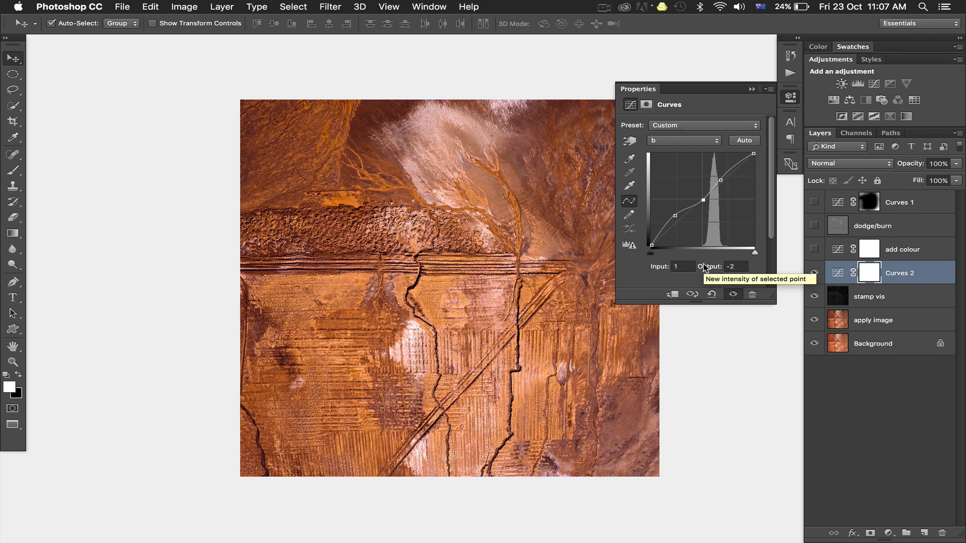
pyautogui.press('Left')
pyautogui.press('Left')
pyautogui.press('Left')
pyautogui.press('Left')
pyautogui.press('Left')
pyautogui.press('Left')
pyautogui.press('Left')
pyautogui.press('Left')
pyautogui.press('Right')
pyautogui.press('Right')
pyautogui.press('Right')
pyautogui.press('Right')
pyautogui.press('Right')
pyautogui.press('Right')
pyautogui.press('Right')
pyautogui.press('Right')
pyautogui.press('Right')
pyautogui.press('Right')
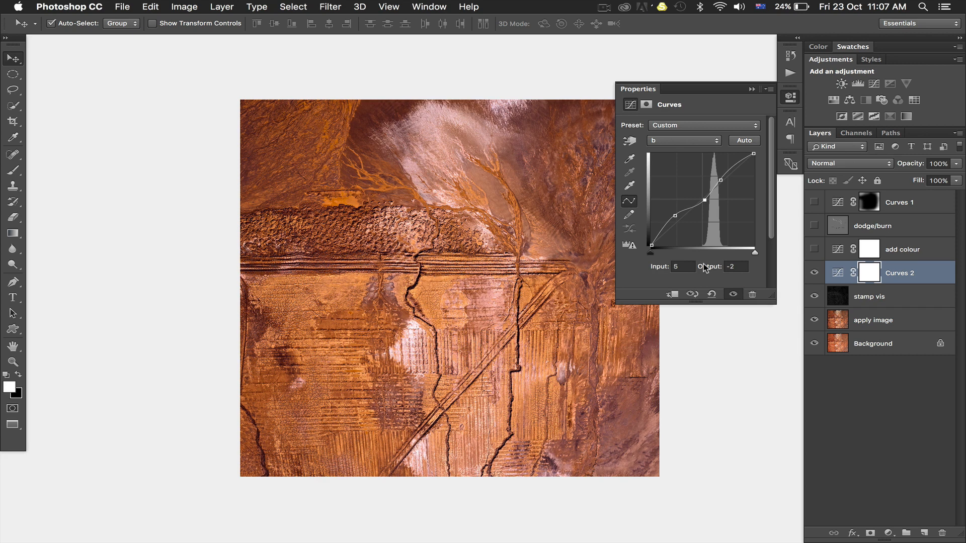
pyautogui.press('Down')
pyautogui.press('Down')
pyautogui.press('Down')
pyautogui.press('Down')
pyautogui.press('Up')
pyautogui.press('Up')
pyautogui.press('Up')
pyautogui.press('Up')
pyautogui.press('Up')
pyautogui.press('Up')
pyautogui.press('Up')
pyautogui.press('Up')
pyautogui.press('Up')
pyautogui.press('Up')
pyautogui.press('Up')
pyautogui.press('Up')
pyautogui.press('Up')
pyautogui.press('Up')
pyautogui.press('Up')
pyautogui.press('Up')
pyautogui.press('Up')
pyautogui.press('Up')
pyautogui.press('Up')
pyautogui.press('Up')
# Step: Raise the b curve's upper point and move its lower point to input -77, output -53
pyautogui.moveTo(721, 177); pyautogui.dragTo(725, 171)
pyautogui.click(675, 215)
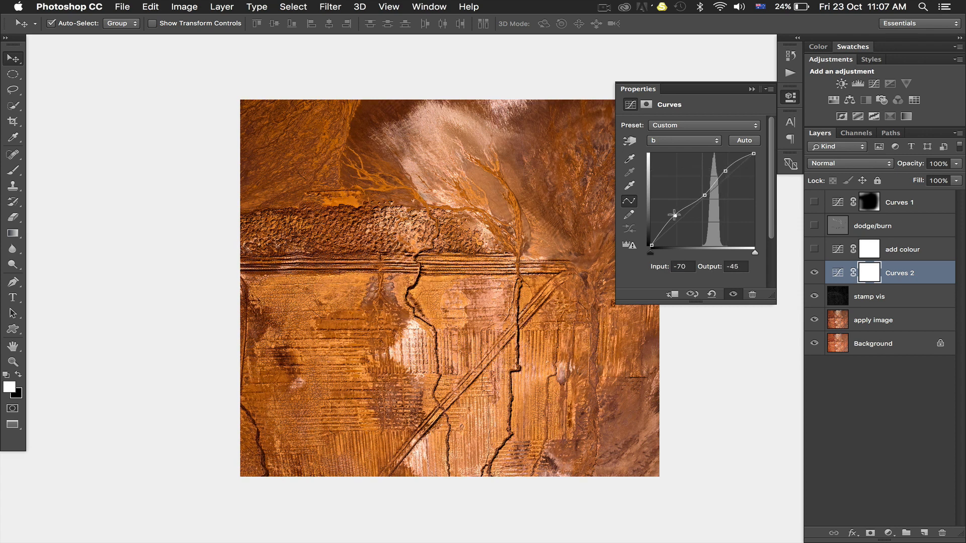
pyautogui.moveTo(675, 215); pyautogui.dragTo(672, 218)
# Step: Raise the a channel curve's upper point to input 45, output 51 for stronger reds
pyautogui.click(683, 142)
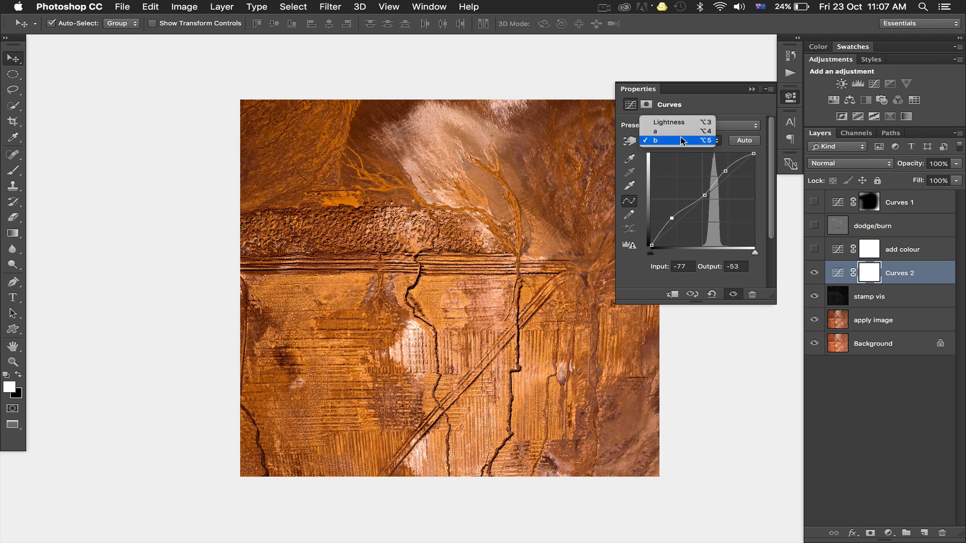
pyautogui.click(681, 131)
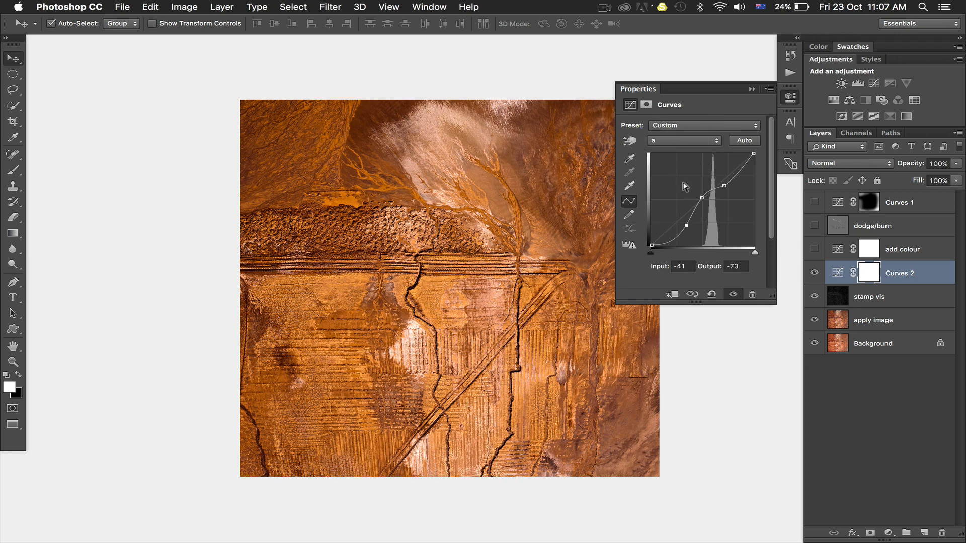
pyautogui.moveTo(723, 185); pyautogui.dragTo(720, 176)
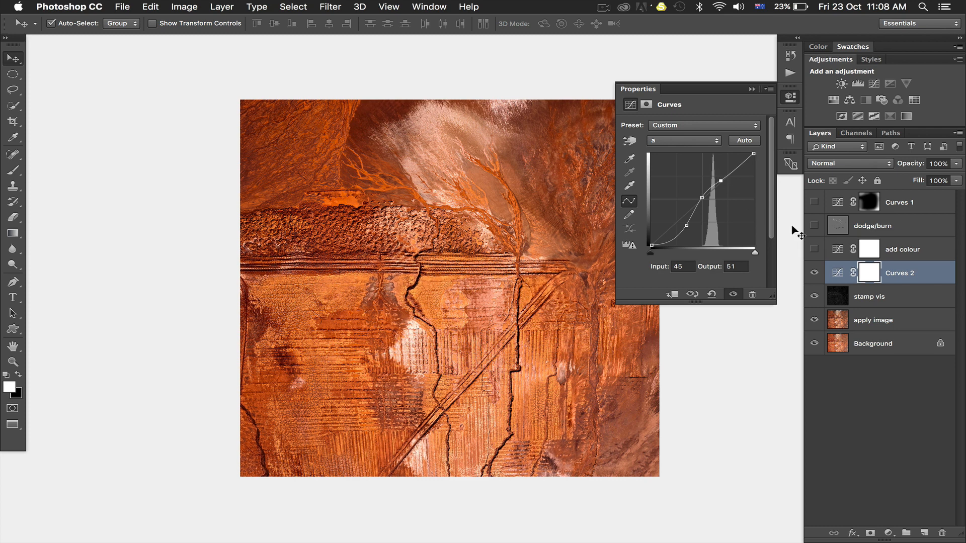
# Step: Delete the Curves 2 adjustment layer, and show and select the add colour Curves layer instead
pyautogui.click(904, 272)
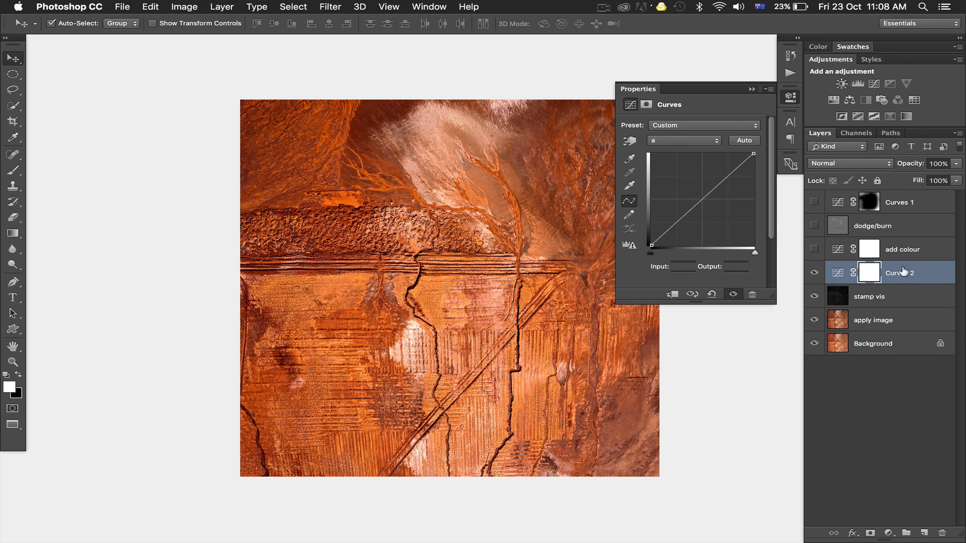
pyautogui.press('Delete')
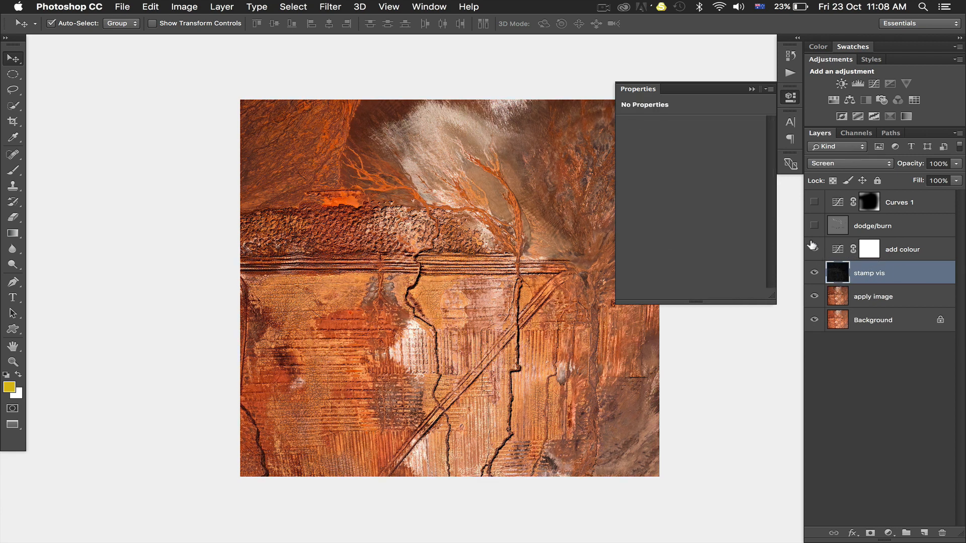
pyautogui.click(814, 249)
pyautogui.click(838, 249)
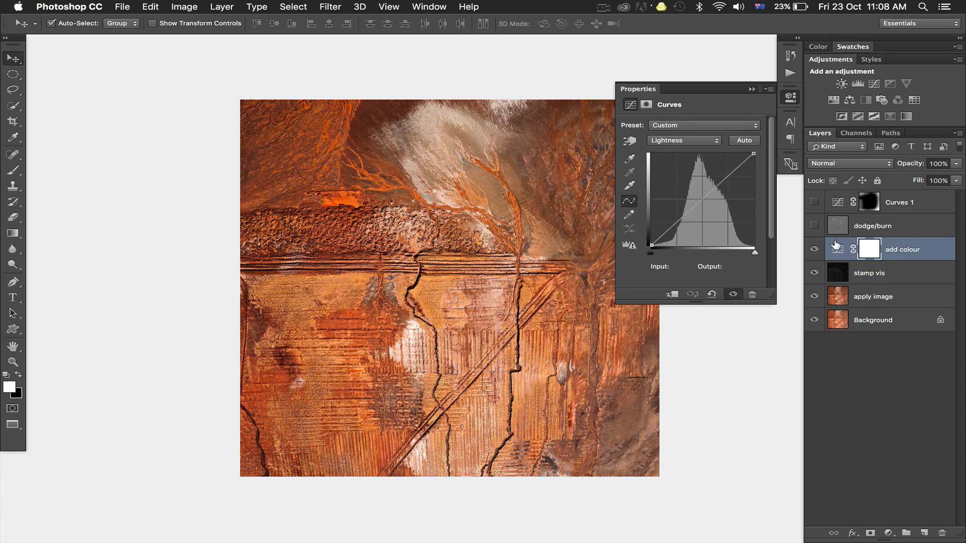
# Step: Examine the a and b channel curves of the add colour adjustment layer
pyautogui.click(683, 140)
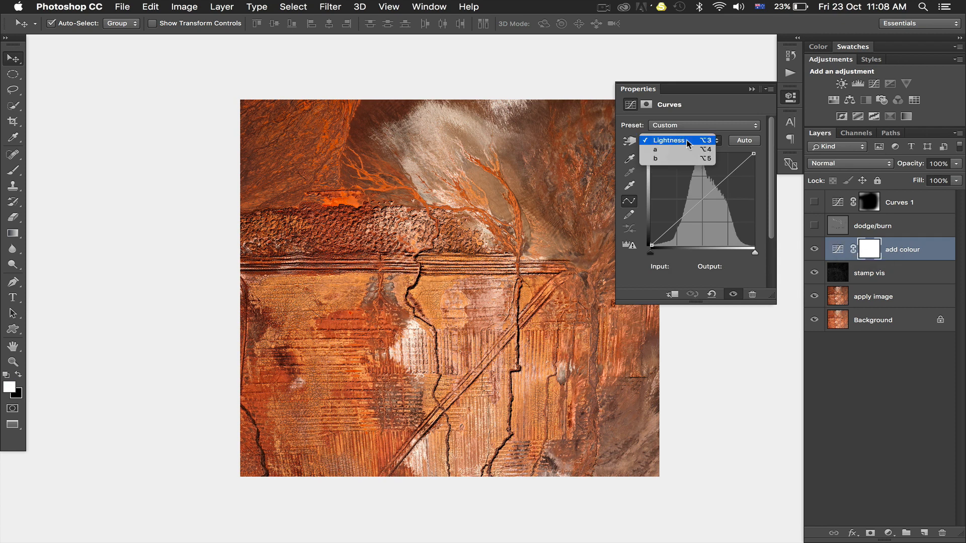
pyautogui.click(683, 148)
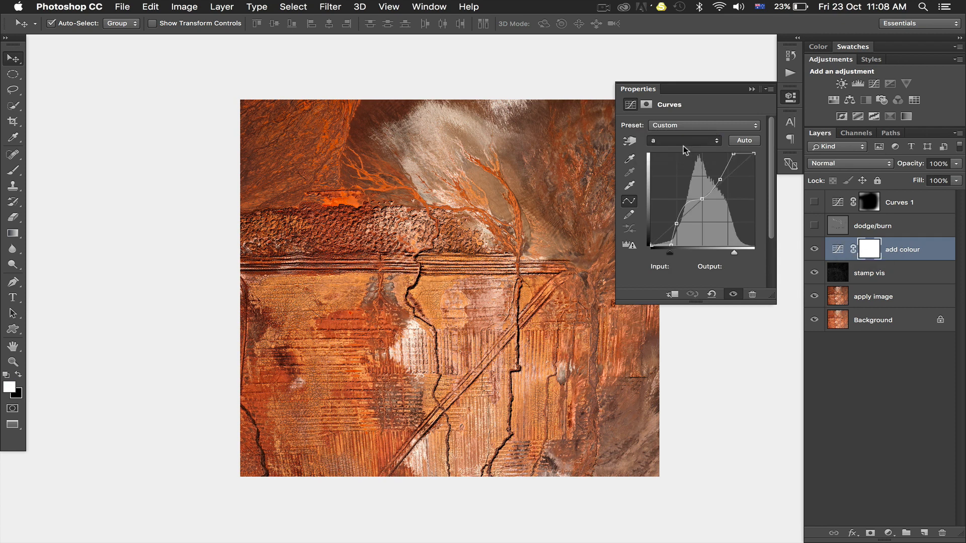
pyautogui.click(720, 180)
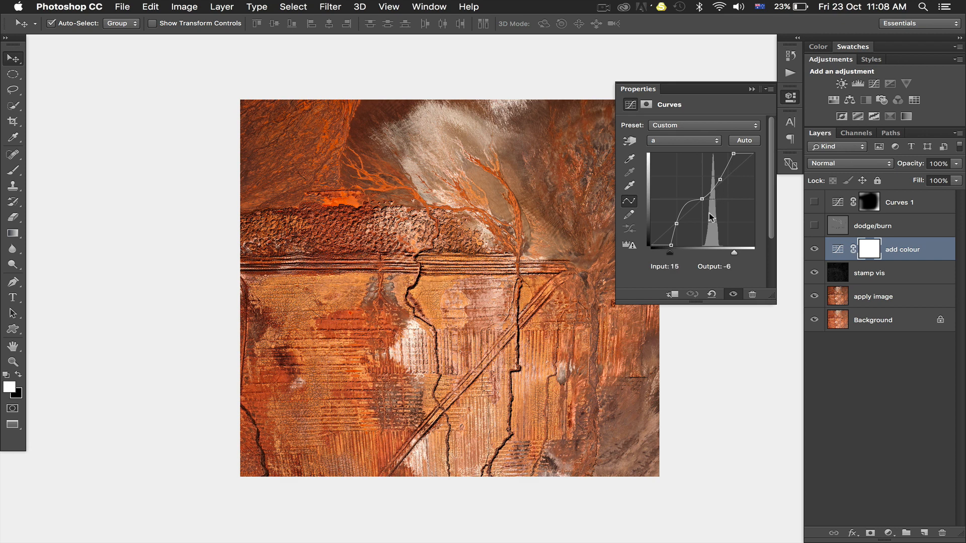
pyautogui.click(680, 146)
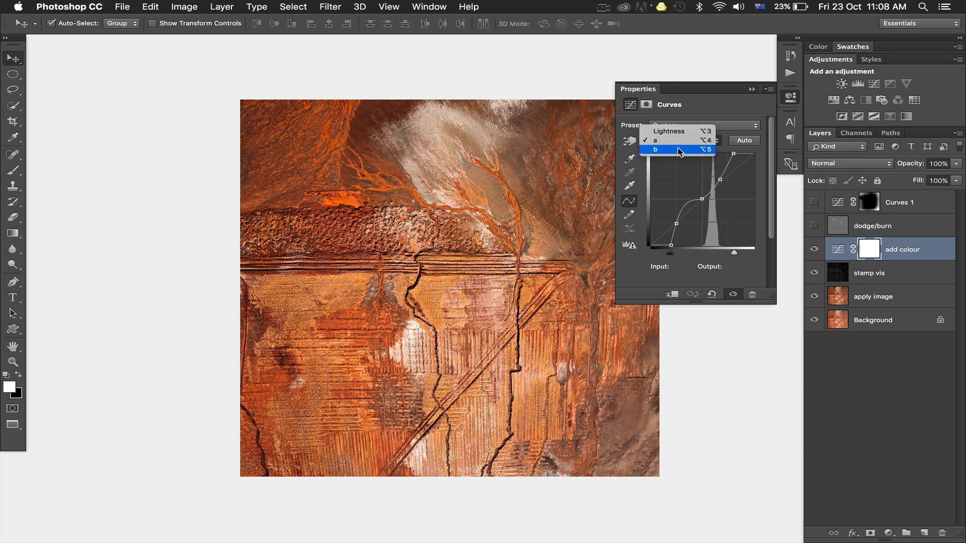
pyautogui.click(679, 147)
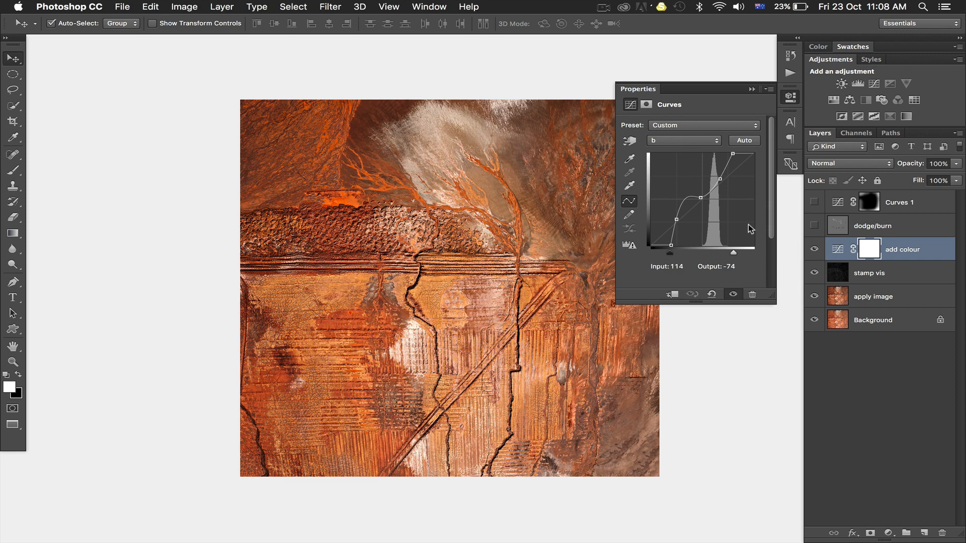
# Step: Compare the image with the add colour layer hidden and shown to judge the Lab curves effect
pyautogui.click(814, 248)
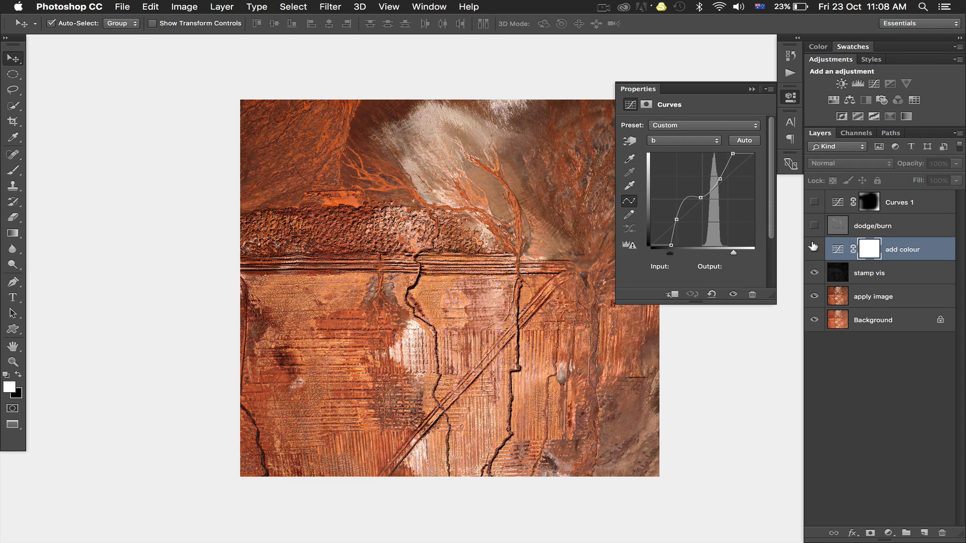
pyautogui.click(813, 248)
pyautogui.hscroll(2, 466, 273)
pyautogui.scroll(-1, 465, 273)
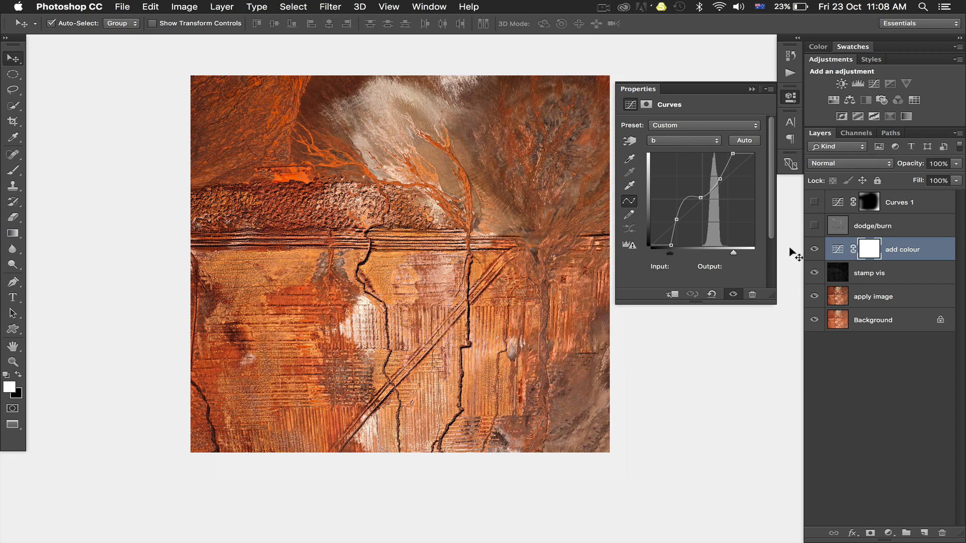
pyautogui.click(814, 248)
pyautogui.click(813, 248)
pyautogui.click(812, 248)
pyautogui.click(812, 248)
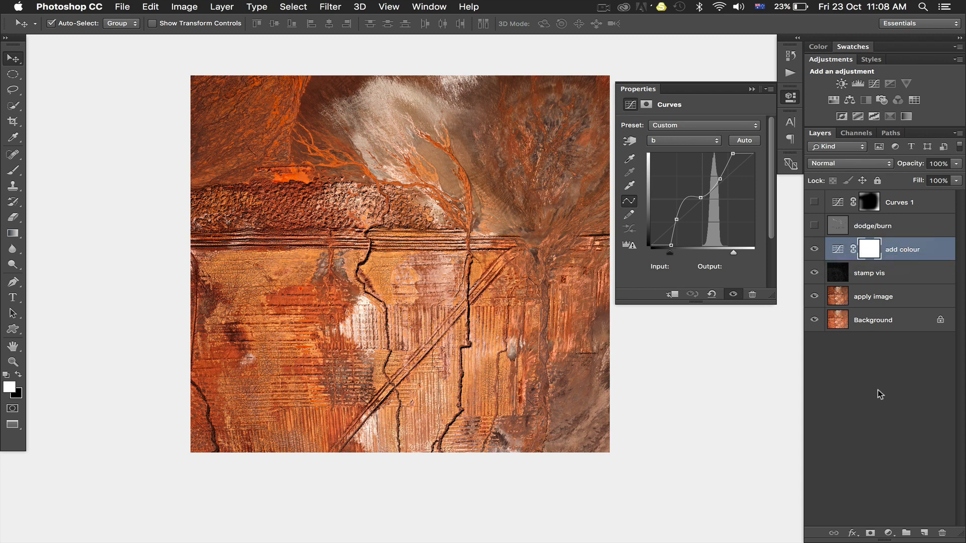
# Step: Create a new layer above add colour in Soft Light mode, filled with Soft-Light-neutral 50% gray
pyautogui.keyDown('alt'); pyautogui.click(924, 531); pyautogui.keyUp('alt')
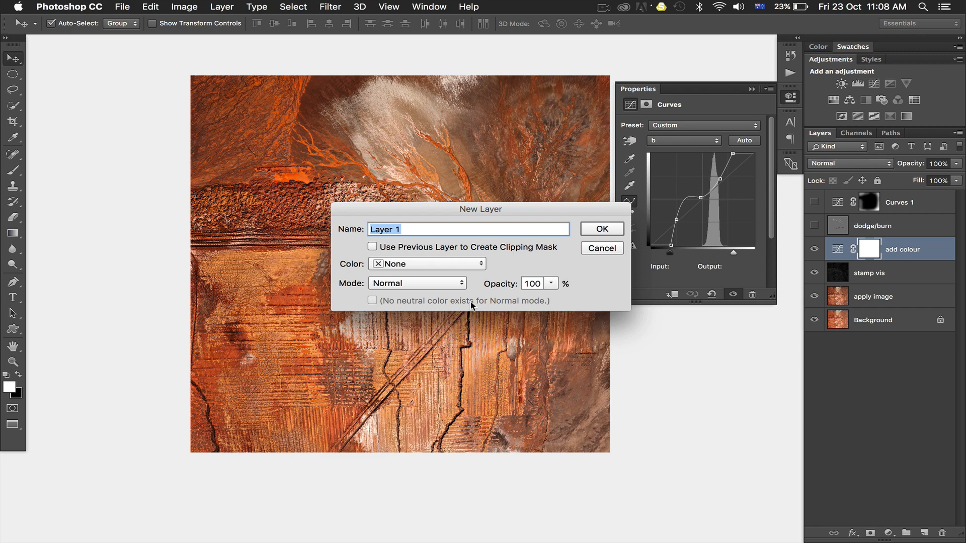
pyautogui.click(403, 285)
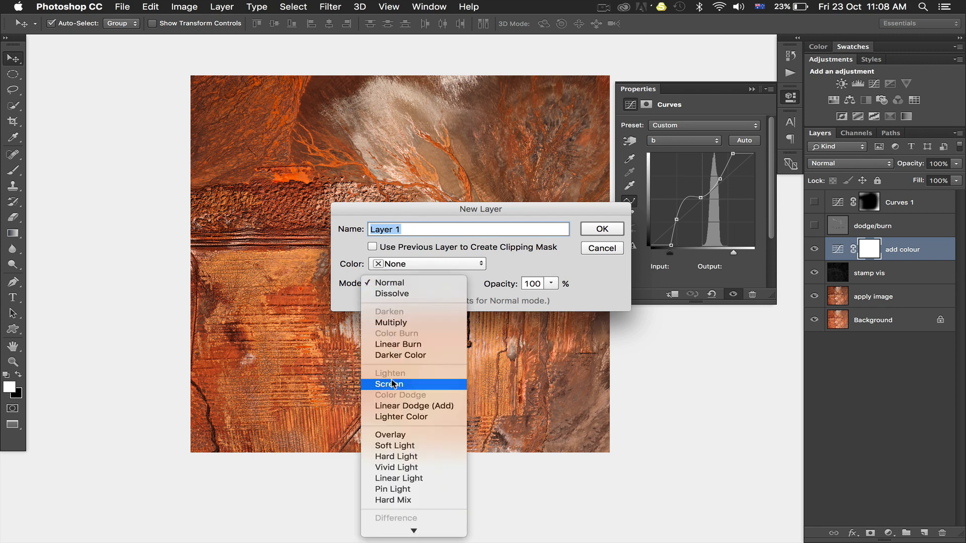
pyautogui.click(395, 446)
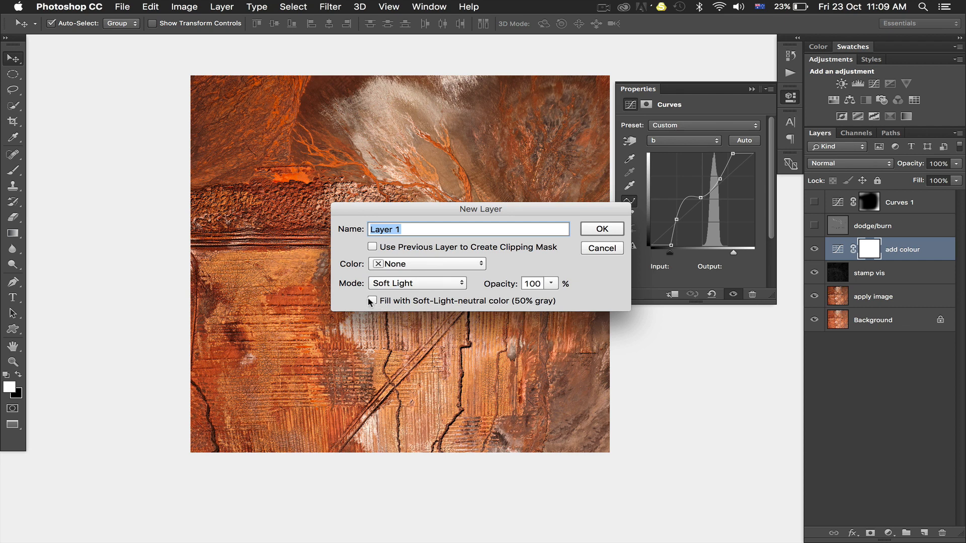
pyautogui.click(601, 229)
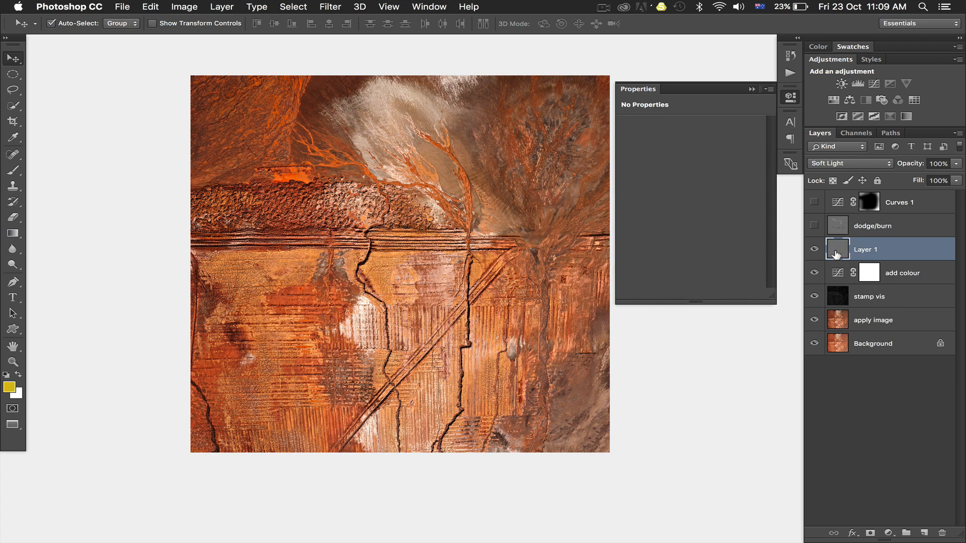
# Step: Activate the Brush tool and reset the colours with white as the foreground
pyautogui.press('b')
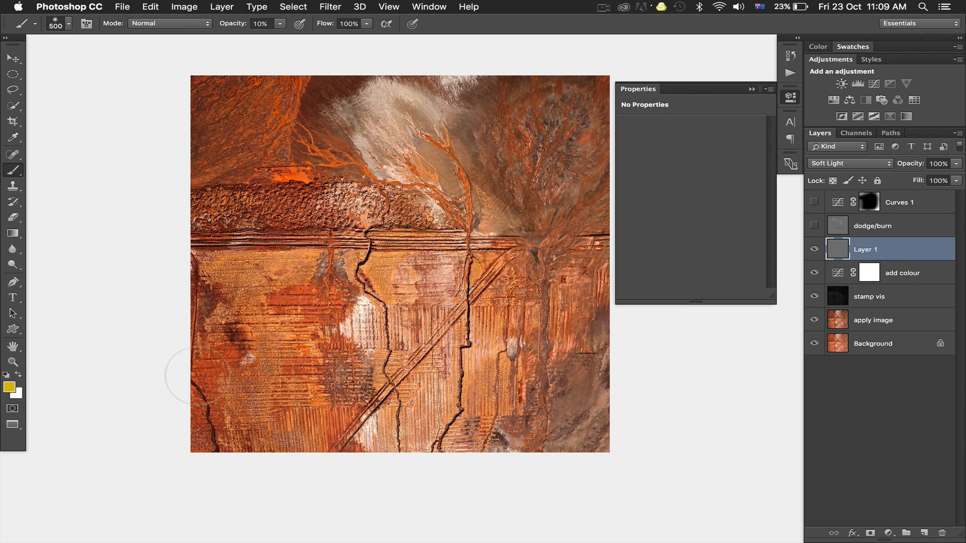
pyautogui.press('d')
pyautogui.press('x')
# Step: Reduce the brush size to 10 px and try different brush opacities, such as 50%, for fine dodging and burning
pyautogui.press('super+equal')
pyautogui.press('super+equal')
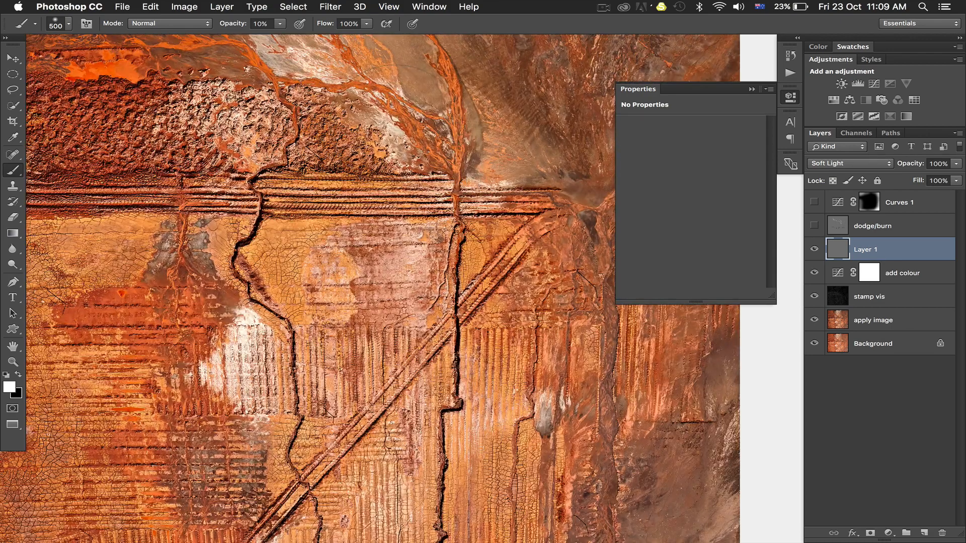
pyautogui.press('super+equal')
pyautogui.press('[')
pyautogui.press('[')
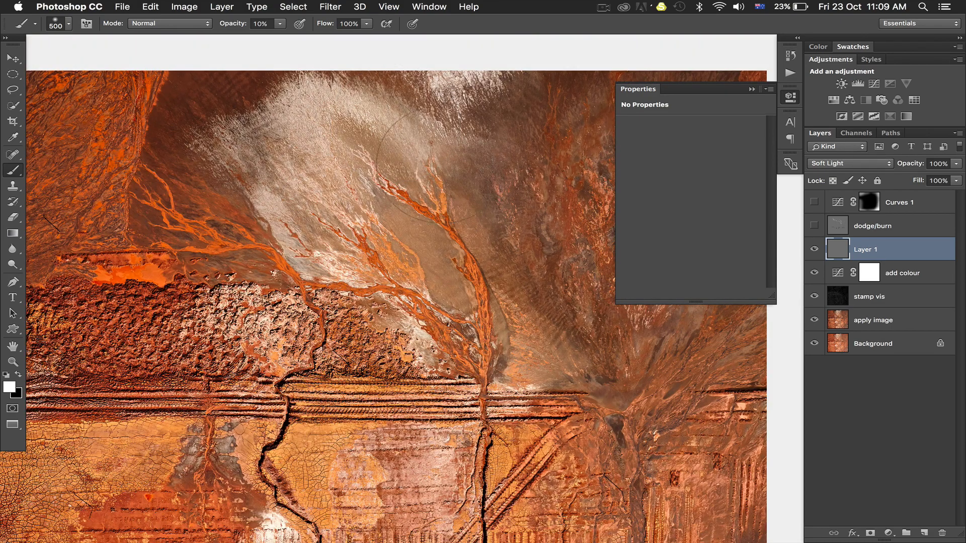
pyautogui.press('[')
pyautogui.press('[')
pyautogui.press('[')
pyautogui.press('[')
pyautogui.press('[')
pyautogui.press('[')
pyautogui.press('[')
pyautogui.press('[')
pyautogui.press('[')
pyautogui.press('[')
pyautogui.press('[')
pyautogui.press('[')
pyautogui.press('[')
pyautogui.press('[')
pyautogui.press('[')
pyautogui.press('[')
pyautogui.press('[')
pyautogui.press('[')
pyautogui.press('0')
pyautogui.press('1')
pyautogui.press('1')
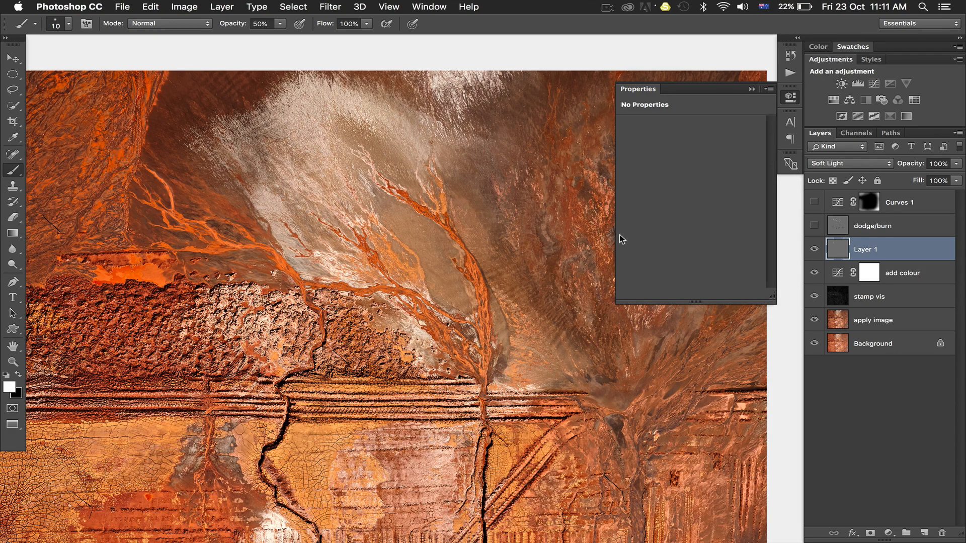
# Step: Try a short brush stroke along the orange river channel, undo it, and delete Layer 1
pyautogui.press('x')
pyautogui.moveTo(484, 274); pyautogui.dragTo(486, 292)
pyautogui.press('super+z')
pyautogui.press('Delete')
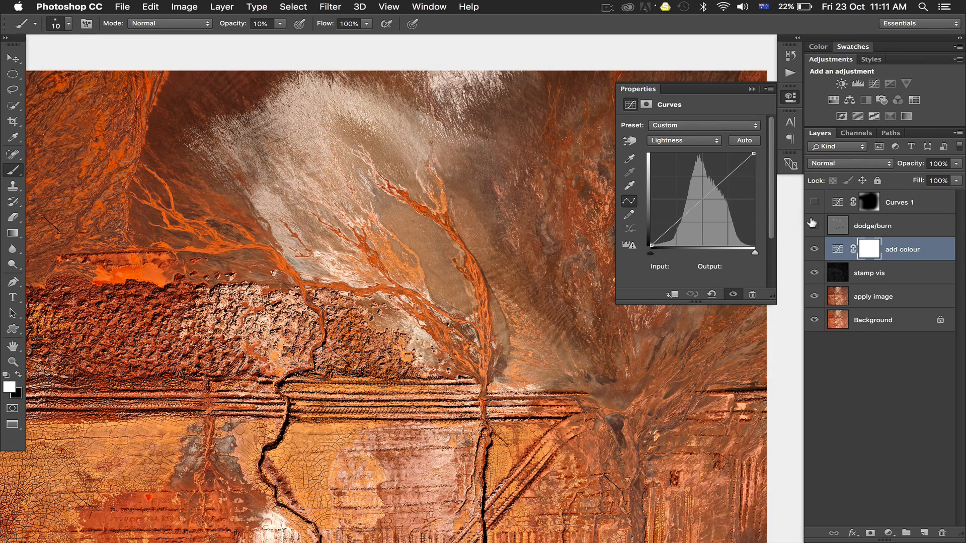
# Step: Show the existing dodge/burn layer, comparing the image with it hidden and visible
pyautogui.click(814, 225)
pyautogui.click(812, 224)
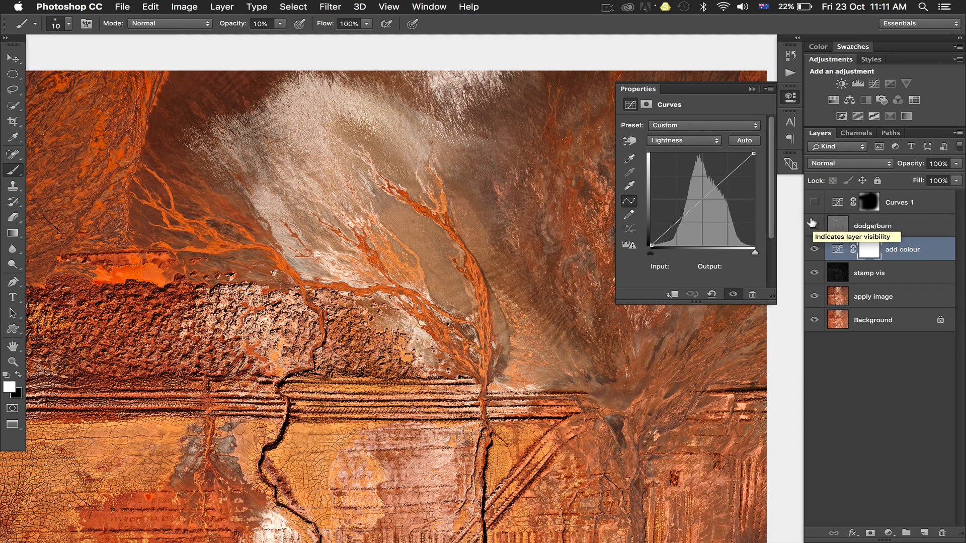
pyautogui.click(812, 224)
pyautogui.click(813, 224)
pyautogui.click(812, 224)
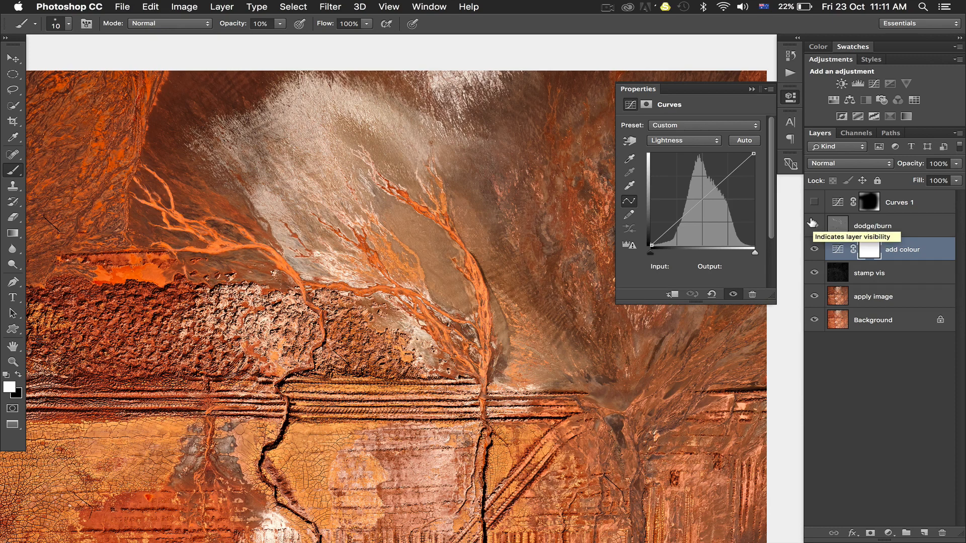
pyautogui.click(812, 224)
pyautogui.click(812, 224)
pyautogui.click(812, 224)
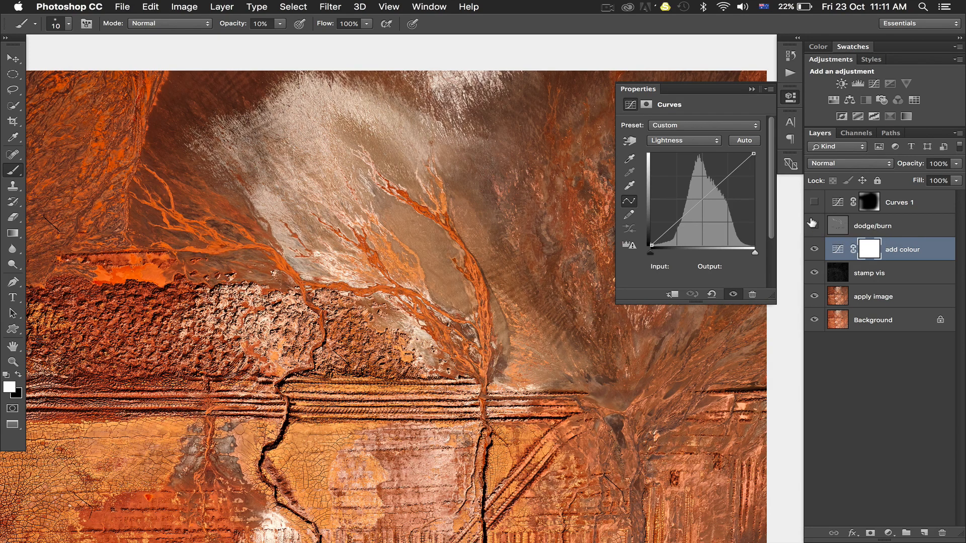
pyautogui.click(812, 224)
pyautogui.click(812, 224)
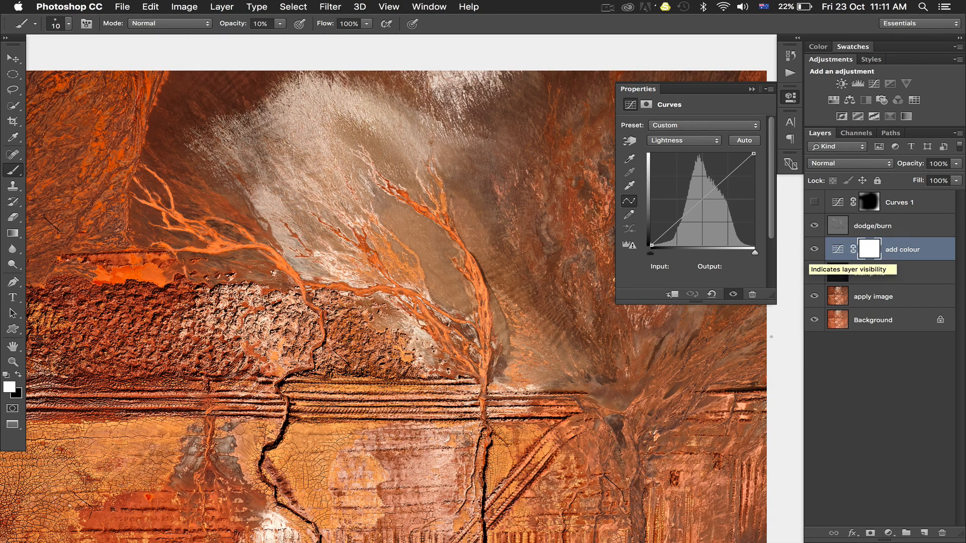
# Step: Compare the lower fields and river channels with the dodge/burn layer hidden and shown
pyautogui.scroll(-5, 382, 289)
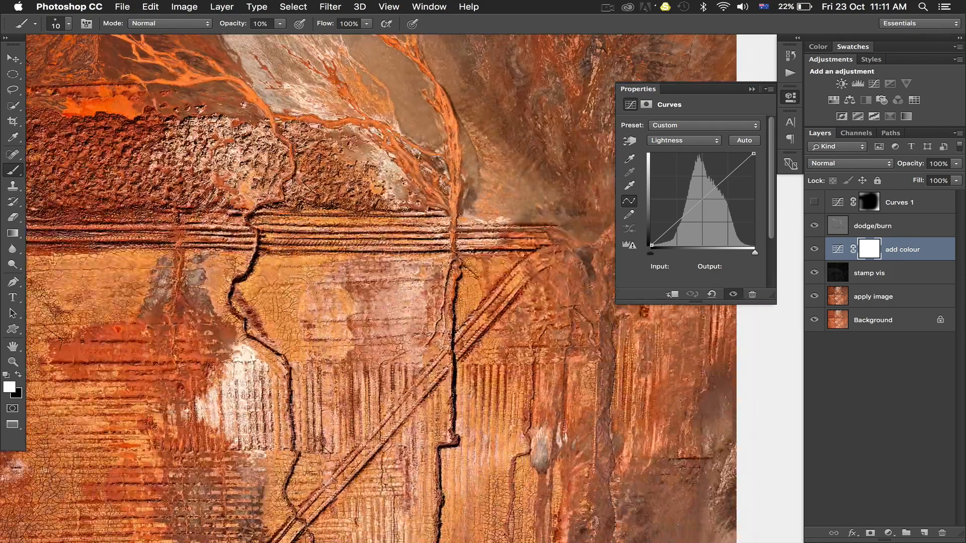
pyautogui.press('v')
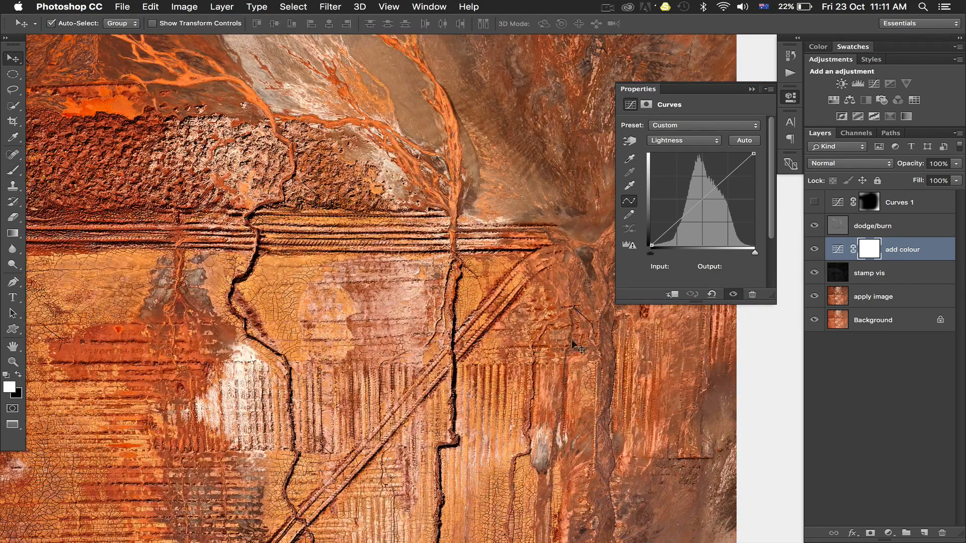
pyautogui.click(813, 224)
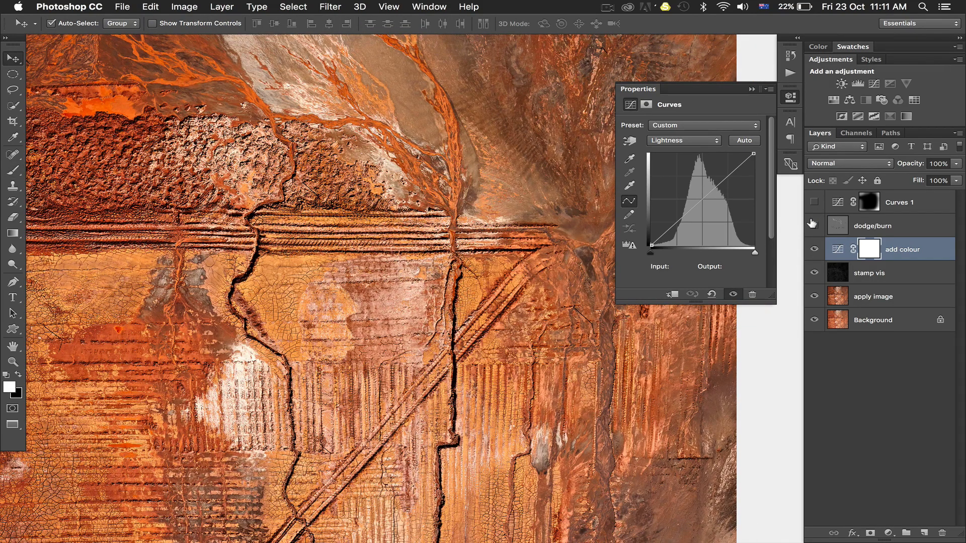
pyautogui.click(812, 224)
pyautogui.click(813, 224)
pyautogui.click(813, 225)
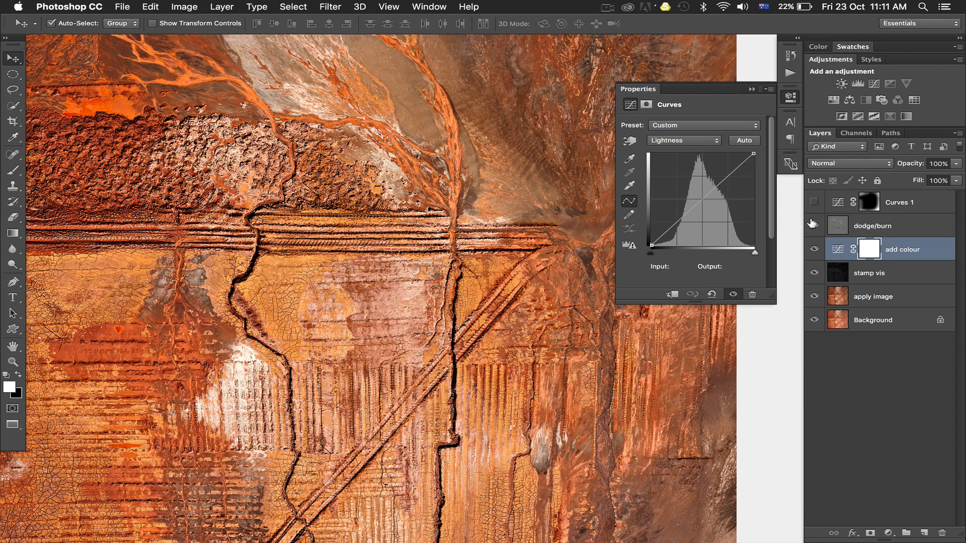
pyautogui.click(812, 225)
pyautogui.click(812, 224)
# Step: Select the dodge/burn layer, view it alone to inspect its painted strokes, and show all the previously visible layers again
pyautogui.click(833, 224)
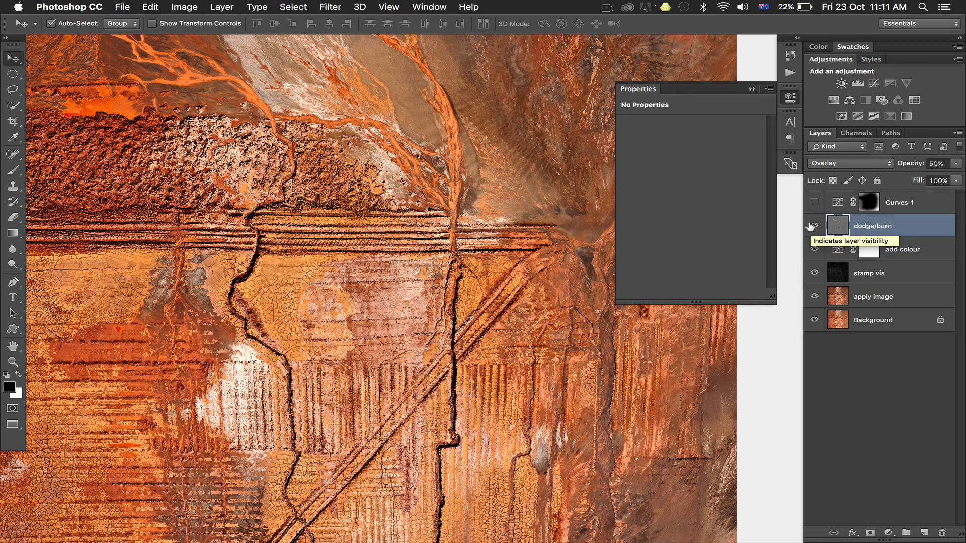
pyautogui.keyDown('alt'); pyautogui.click(812, 226); pyautogui.keyUp('alt')
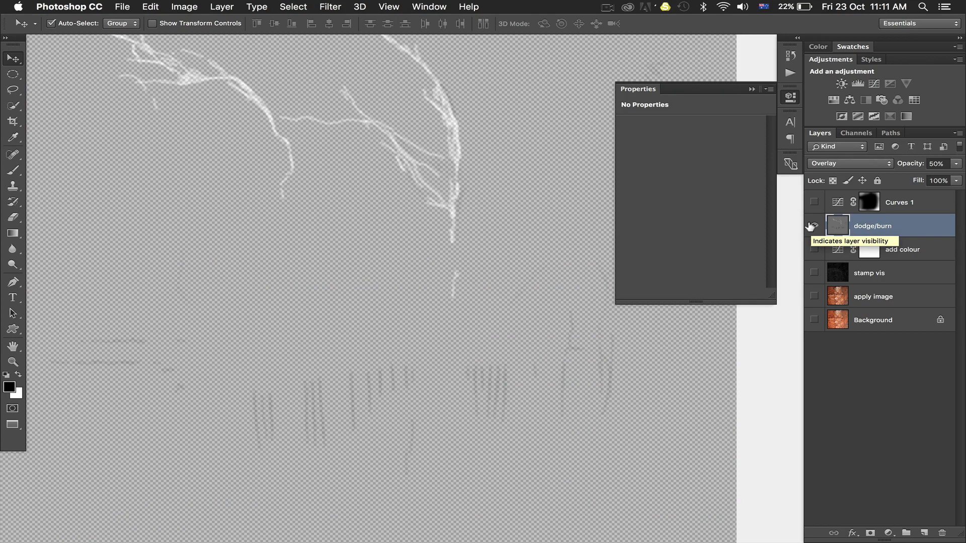
pyautogui.keyDown('alt'); pyautogui.click(813, 226); pyautogui.keyUp('alt')
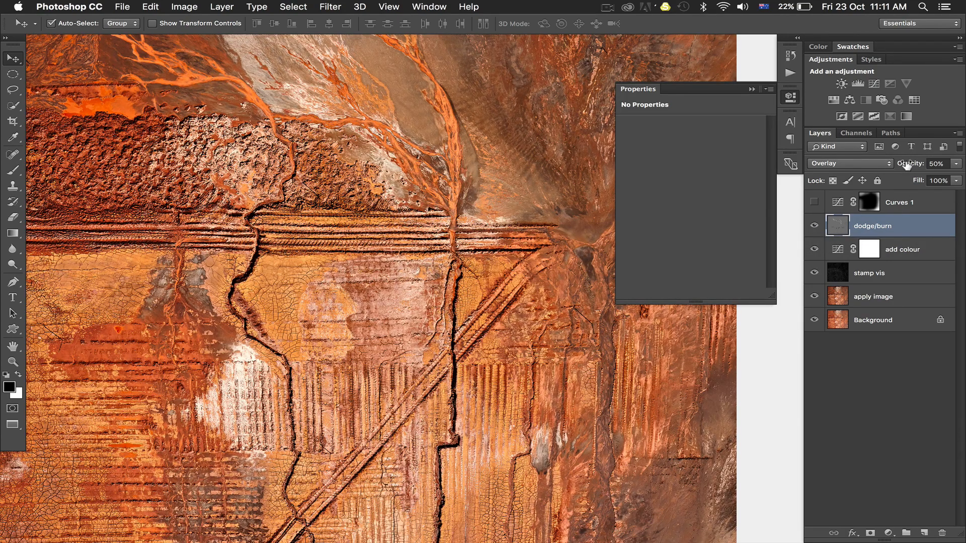
# Step: Try a different opacity for the dodge/burn layer and return it to 50%
pyautogui.moveTo(904, 164)
pyautogui.mouseDown()
pyautogui.moveTo(957, 163)
pyautogui.moveTo(921, 161)
pyautogui.mouseUp()
pyautogui.write('50')
pyautogui.press('Return')
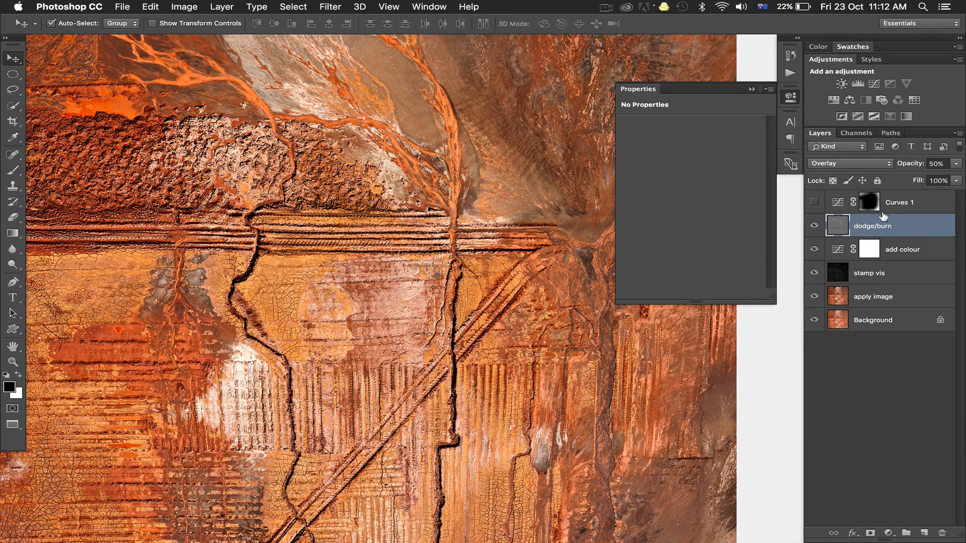
# Step: Compare the whole image with the Curves 1 layer shown and hidden to judge its edge darkening
pyautogui.press('super+minus')
pyautogui.press('super+minus')
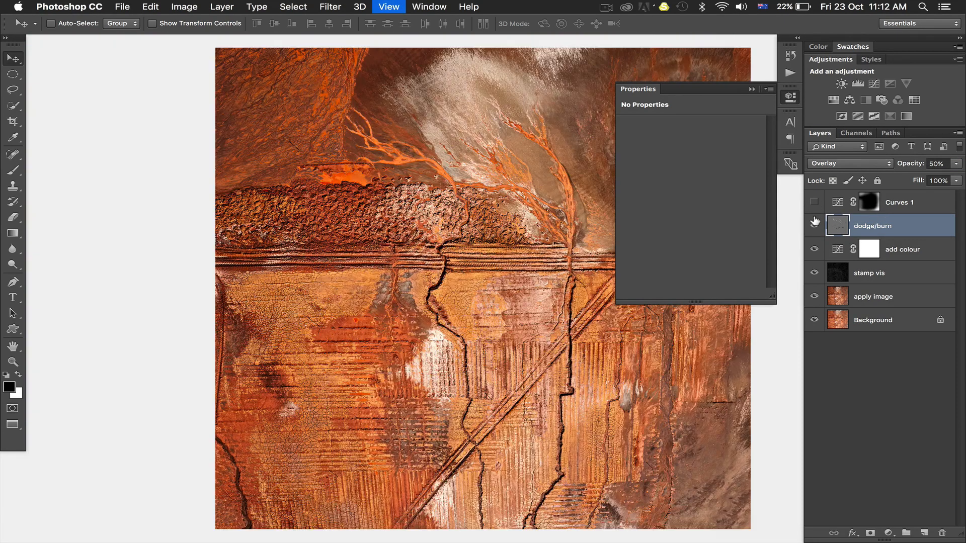
pyautogui.hscroll(3, 513, 249)
pyautogui.hscroll(2, 513, 250)
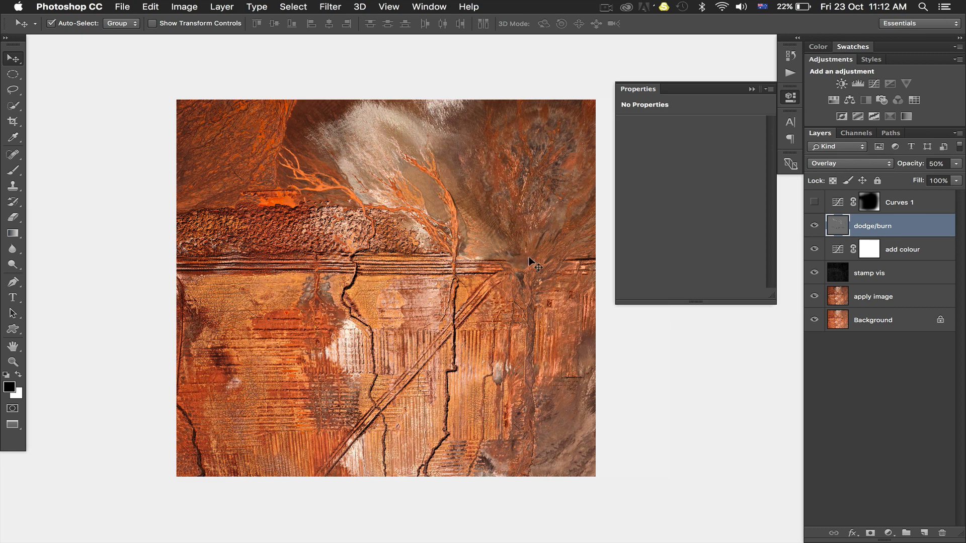
pyautogui.click(813, 201)
pyautogui.click(811, 201)
pyautogui.click(811, 202)
pyautogui.click(812, 201)
pyautogui.click(811, 202)
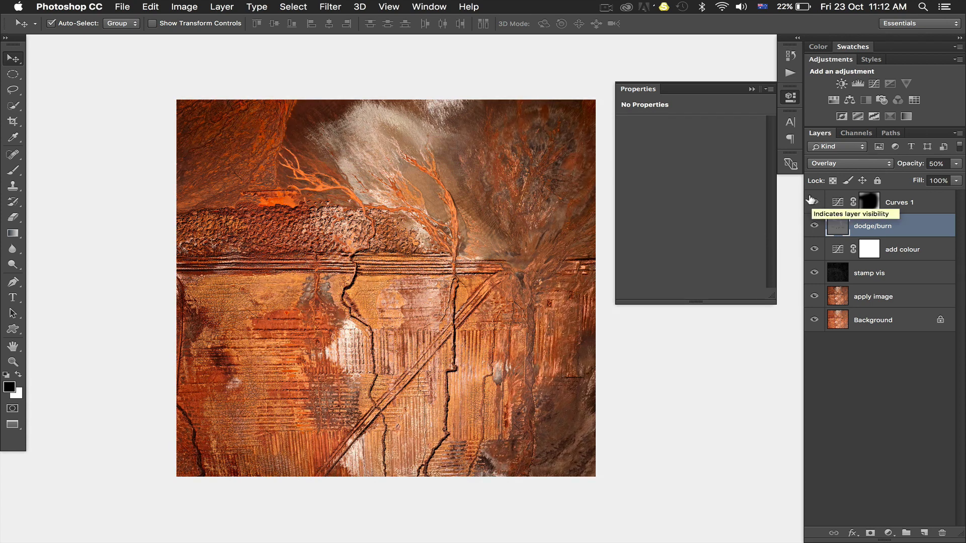
pyautogui.click(811, 202)
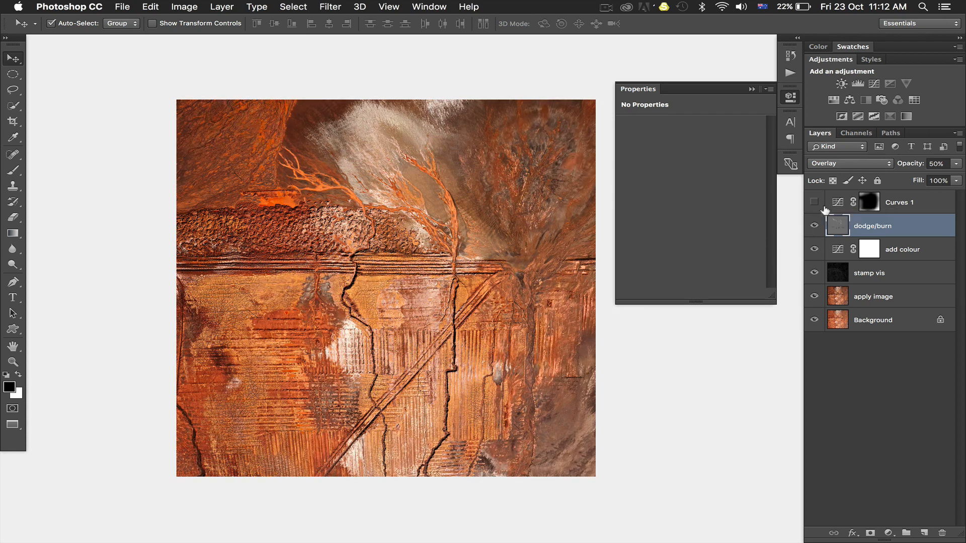
# Step: Add a Curves layer above dodge/burn, lowering Lightness at input 49 to output 37 and at input 100 to output 94
pyautogui.click(874, 83)
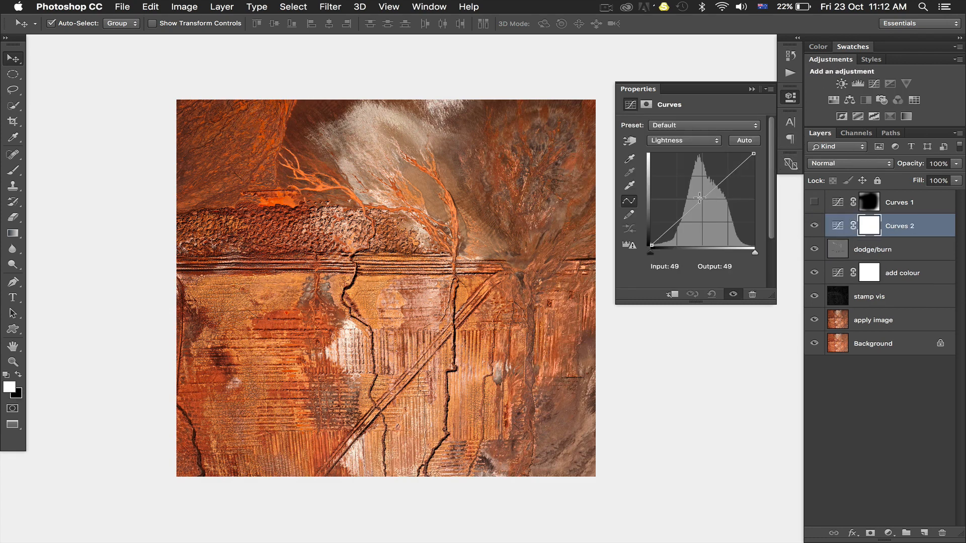
pyautogui.moveTo(700, 198); pyautogui.dragTo(700, 211)
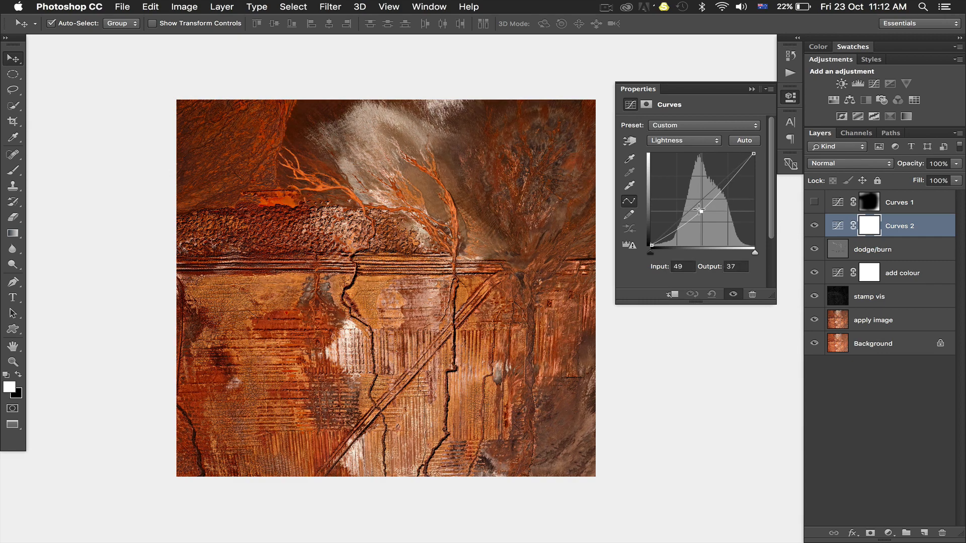
pyautogui.moveTo(754, 153)
pyautogui.mouseDown()
pyautogui.moveTo(752, 186)
pyautogui.moveTo(755, 149)
pyautogui.moveTo(753, 158)
pyautogui.mouseUp()
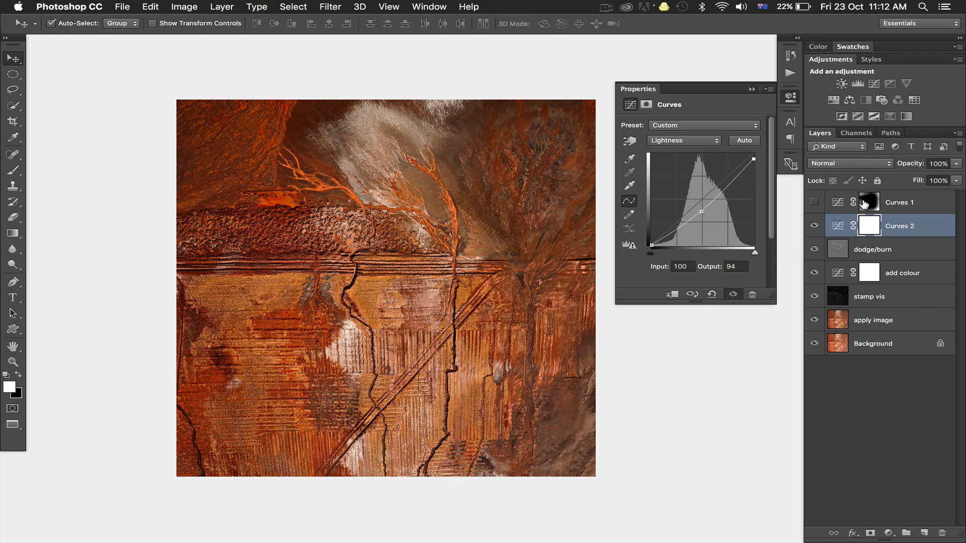
# Step: Invert the Curves 2 mask to black and paint the image's edges white with a 700 px brush at 30% and 50% opacity
pyautogui.press('super+i')
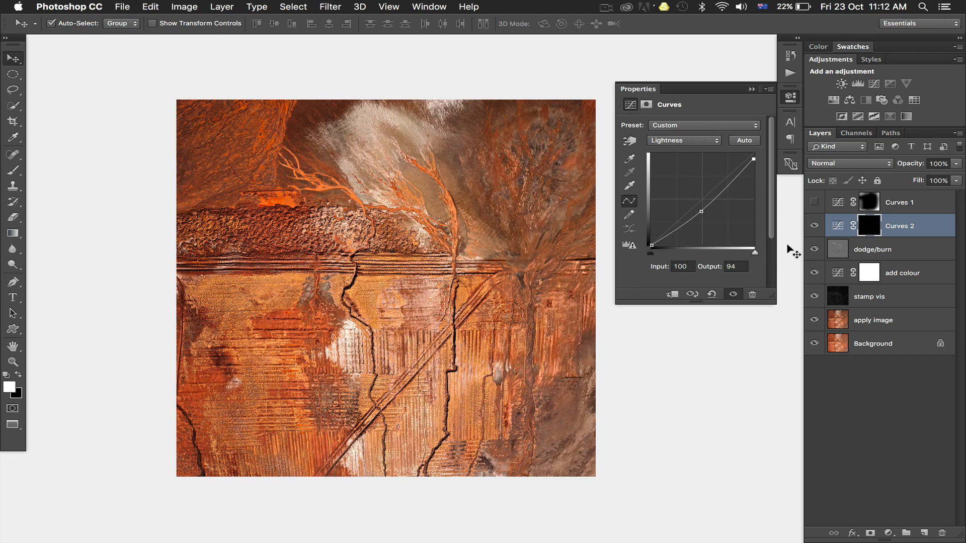
pyautogui.press('b')
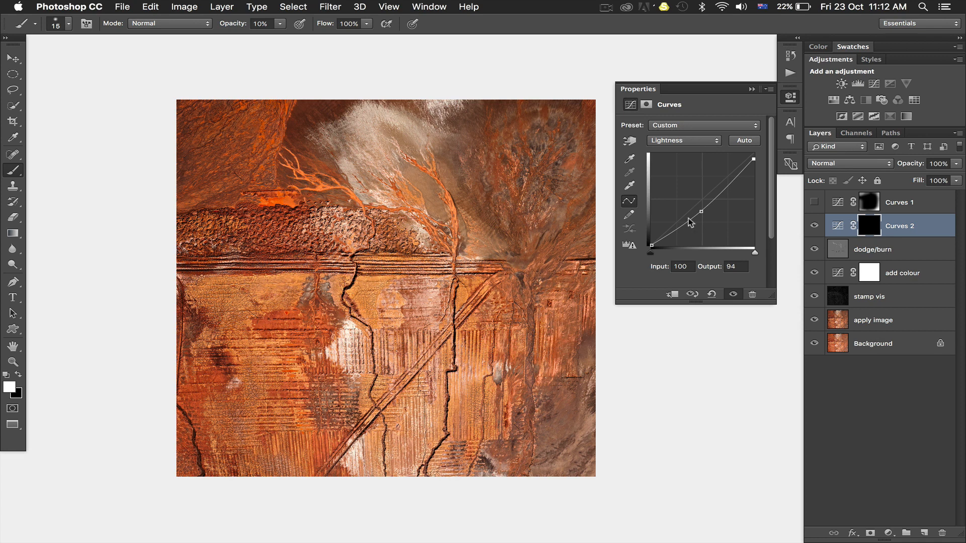
pyautogui.press(']')
pyautogui.press(']')
pyautogui.press(']')
pyautogui.press(']')
pyautogui.press(']')
pyautogui.press(']')
pyautogui.press(']')
pyautogui.press(']')
pyautogui.press(']')
pyautogui.press(']')
pyautogui.press(']')
pyautogui.press(']')
pyautogui.press(']')
pyautogui.press(']')
pyautogui.press(']')
pyautogui.press(']')
pyautogui.press(']')
pyautogui.press(']')
pyautogui.press(']')
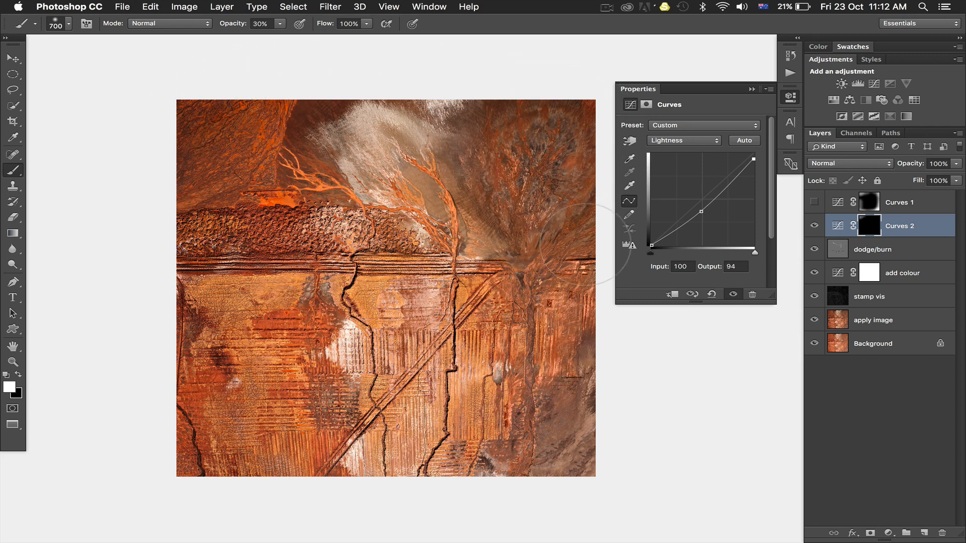
pyautogui.rightClick(596, 485)
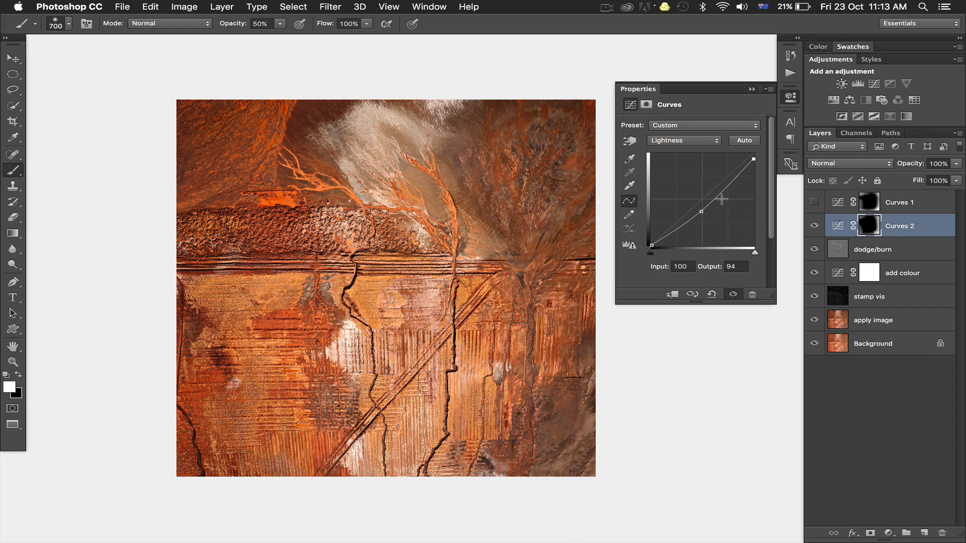
# Step: Lower the Curves 2 Lightness midpoint to input 49, output 28, and delete the Curves 2 layer
pyautogui.moveTo(700, 210); pyautogui.dragTo(700, 219)
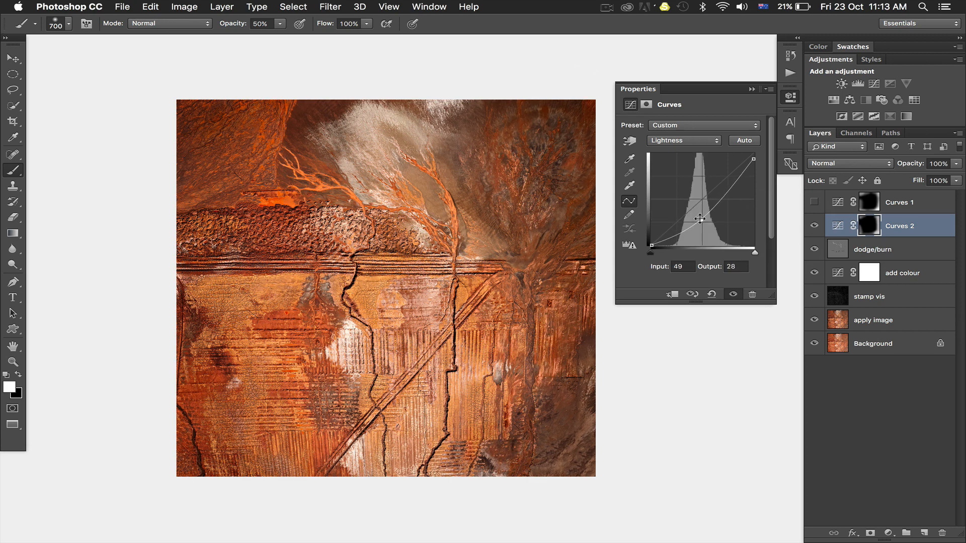
pyautogui.click(892, 226)
pyautogui.press('Delete')
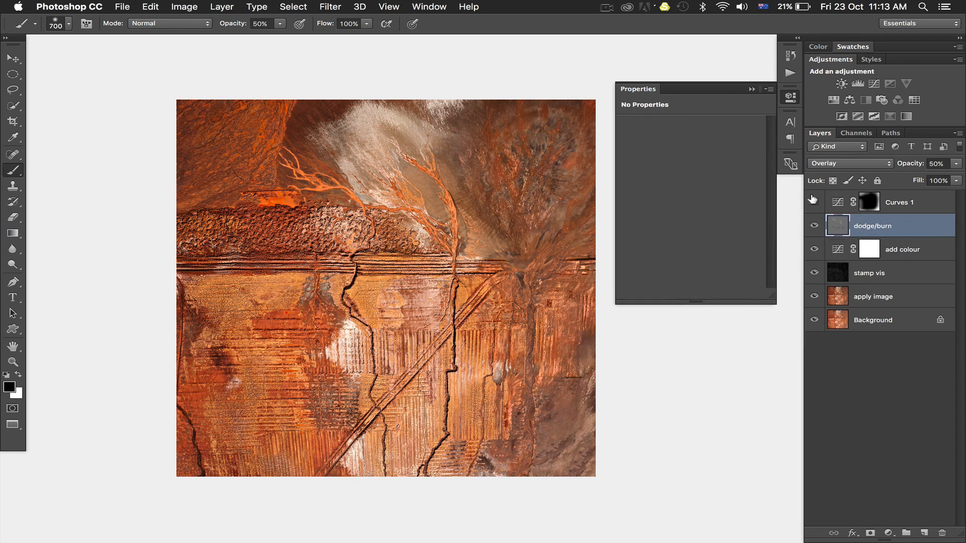
# Step: Show the existing Curves 1 layer to darken the edges, comparing the image with and without it
pyautogui.click(814, 201)
pyautogui.click(813, 200)
pyautogui.click(814, 201)
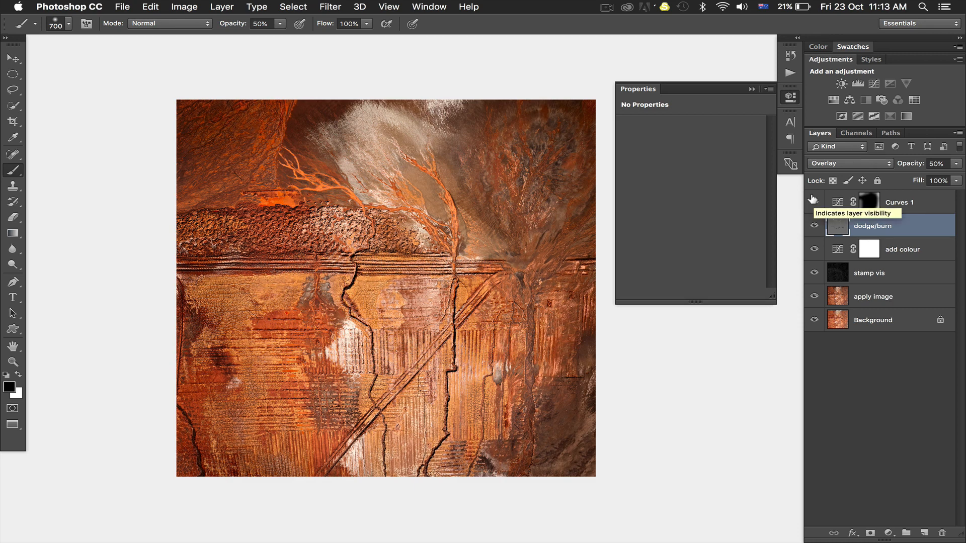
# Step: Compare the original Background alone with the finished image, leaving all layers visible
pyautogui.keyDown('alt'); pyautogui.click(812, 320); pyautogui.keyUp('alt')
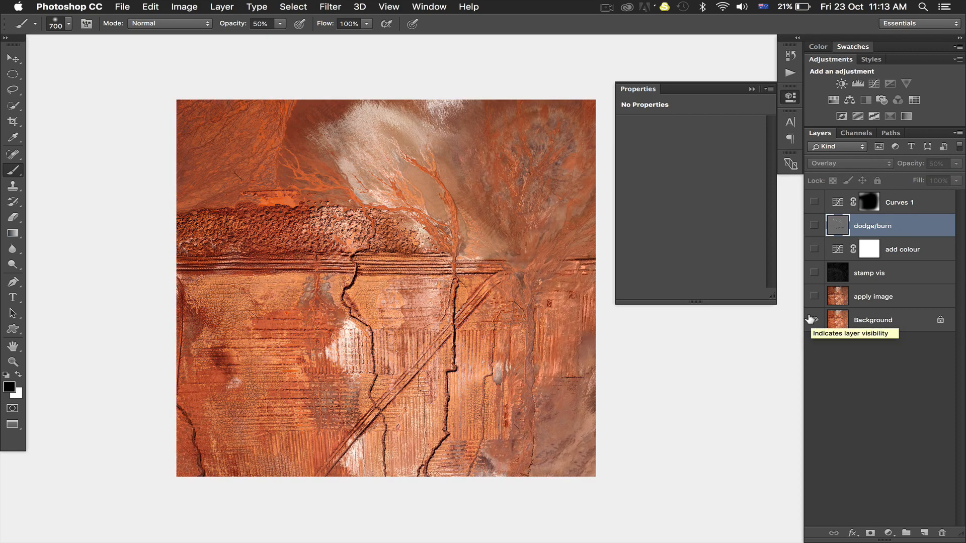
pyautogui.keyDown('alt'); pyautogui.click(812, 319); pyautogui.keyUp('alt')
pyautogui.keyDown('alt'); pyautogui.click(812, 320); pyautogui.keyUp('alt')
pyautogui.keyDown('alt'); pyautogui.click(812, 319); pyautogui.keyUp('alt')
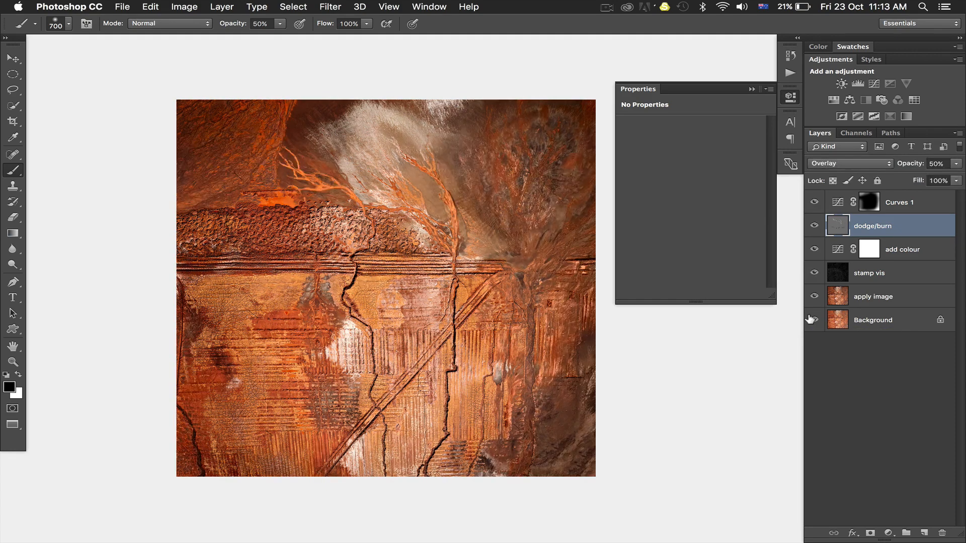